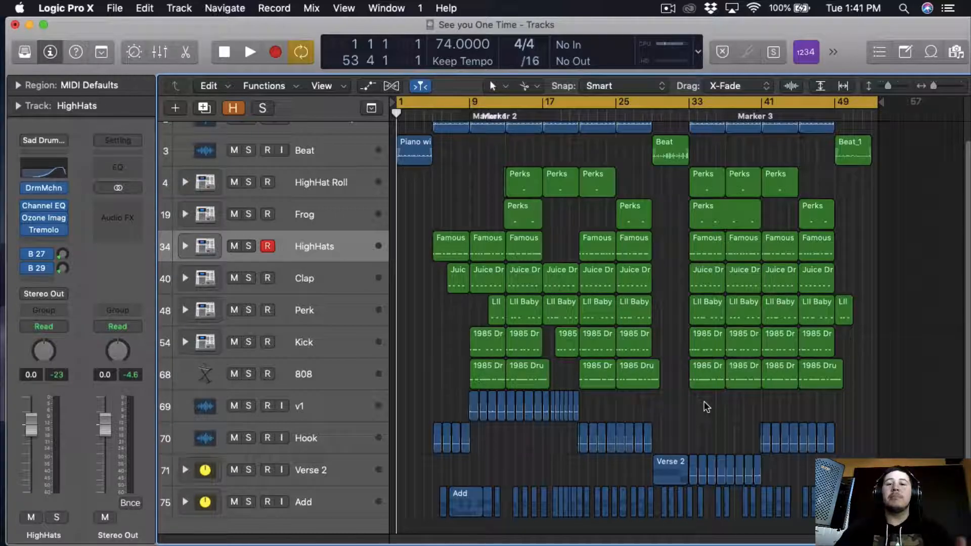
# Turn off the cycle range and place the playhead at bar 28, near the end of the second hook.
pyautogui.scroll(1, 729, 195)
pyautogui.scroll(-2, 764, 324)
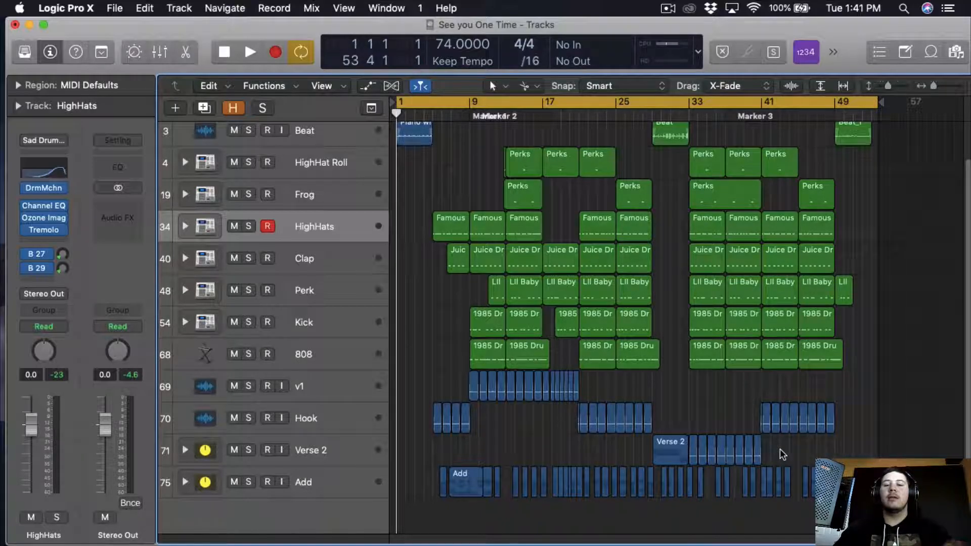
pyautogui.scroll(2, 654, 216)
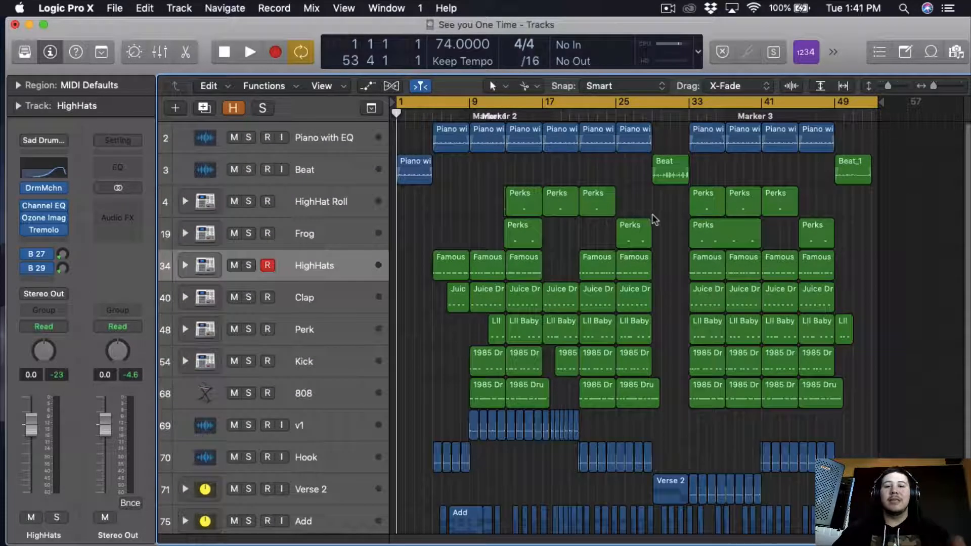
pyautogui.click(646, 105)
pyautogui.click(646, 116)
pyautogui.moveTo(642, 112); pyautogui.dragTo(647, 114)
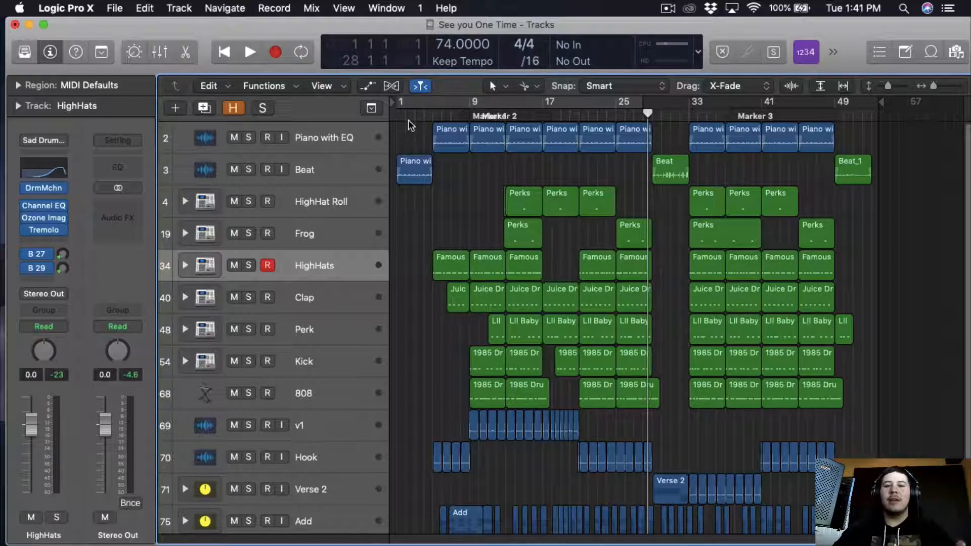
# Show the mixer below the tracks and enlarge it to reach the Stereo Out channel's effect slots.
pyautogui.click(166, 52)
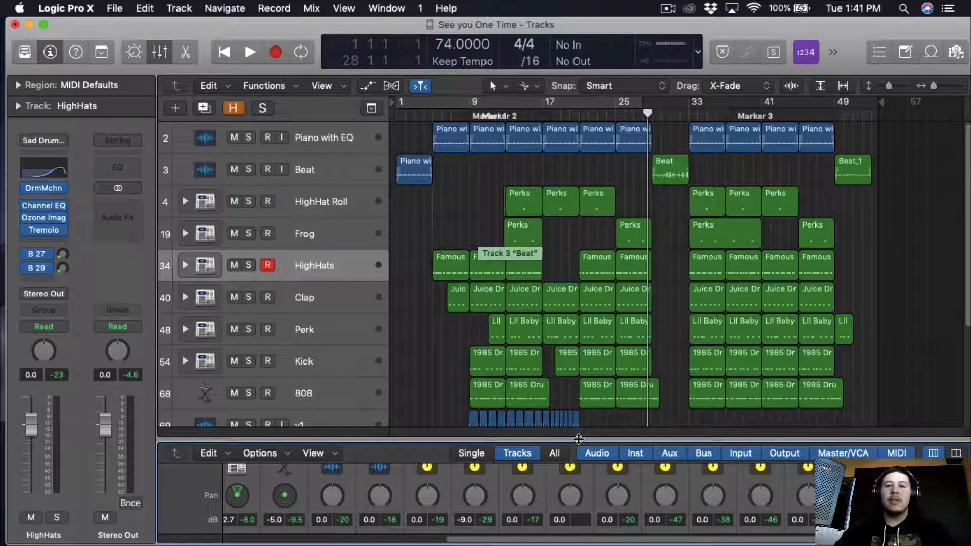
pyautogui.moveTo(578, 439); pyautogui.dragTo(578, 283)
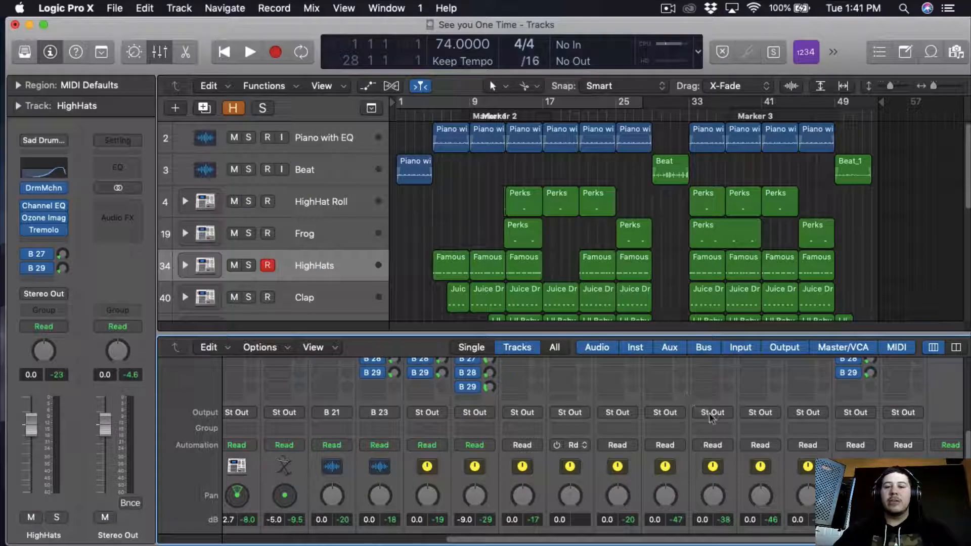
pyautogui.hscroll(3, 773, 424)
pyautogui.scroll(-5, 786, 430)
pyautogui.scroll(9, 787, 430)
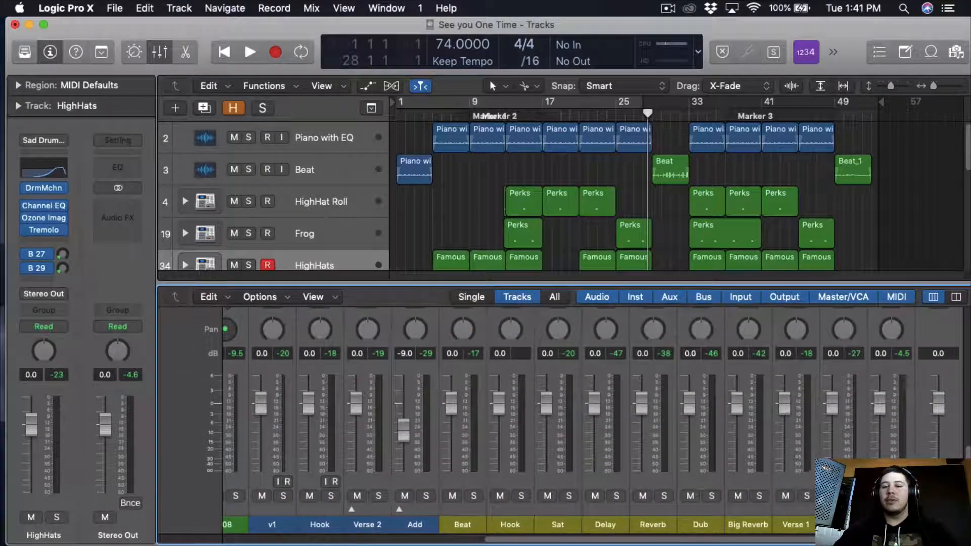
# Insert a Level Meter plug-in in the first effect slot of the Stereo Out channel.
pyautogui.click(891, 412)
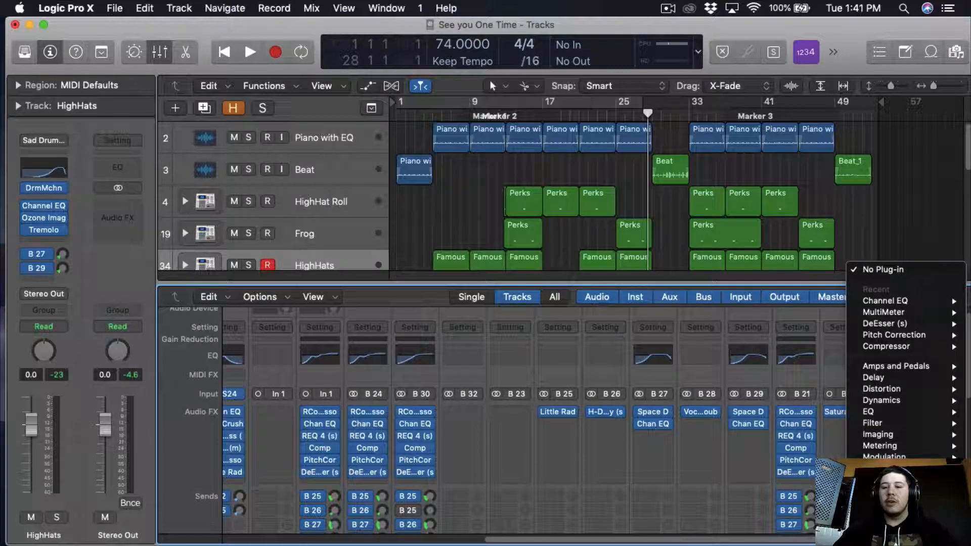
pyautogui.moveTo(890, 446)
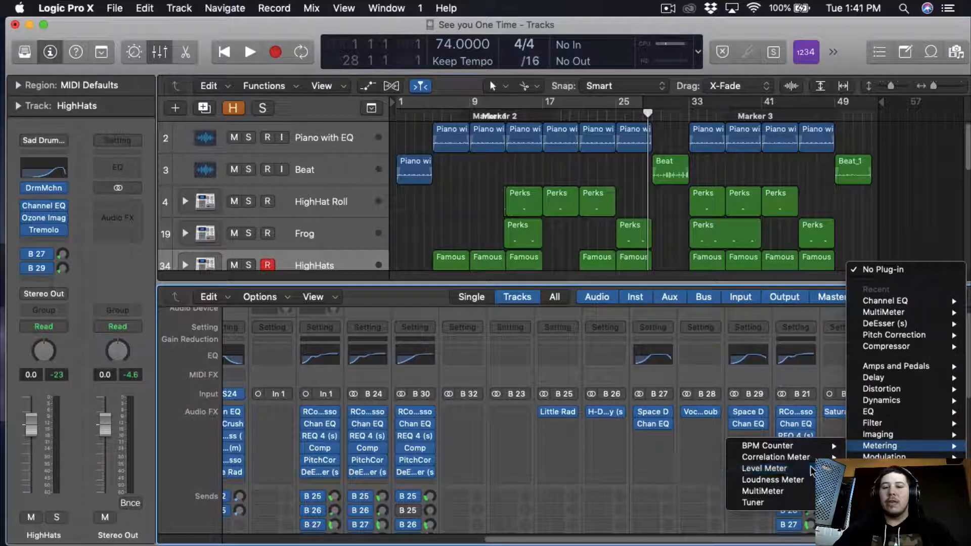
pyautogui.click(764, 468)
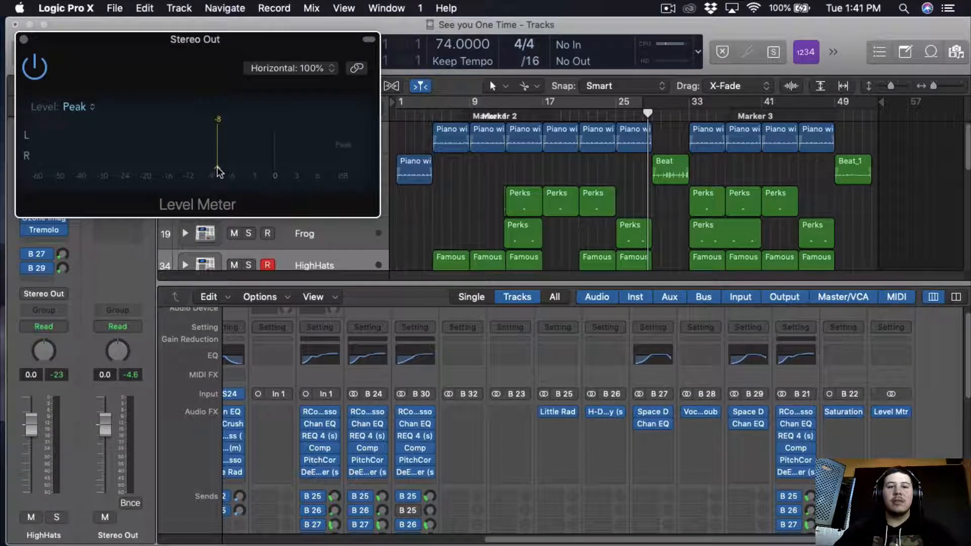
# Add a stereo MultiMeter below the Level Meter on the Stereo Out channel and clear its window out of view.
pyautogui.click(891, 424)
pyautogui.moveTo(880, 479)
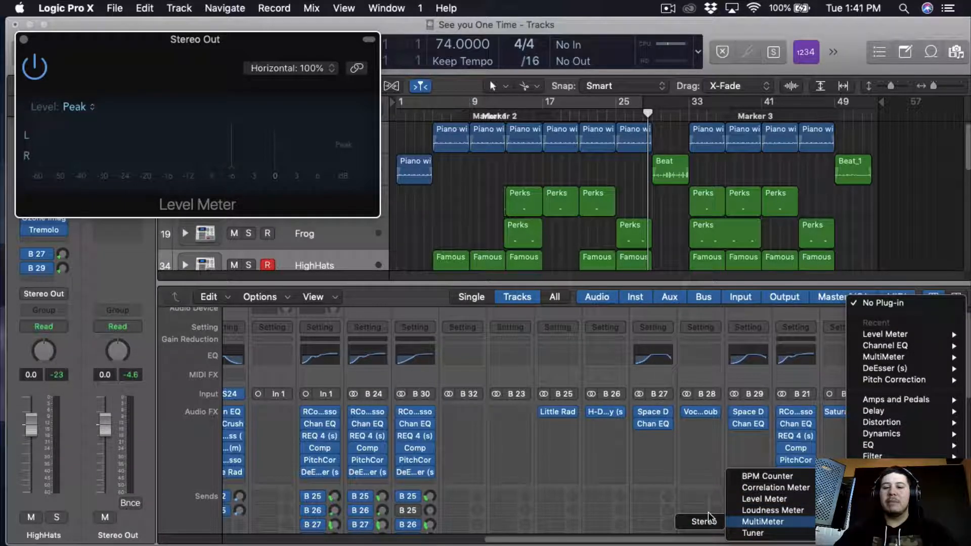
pyautogui.click(709, 521)
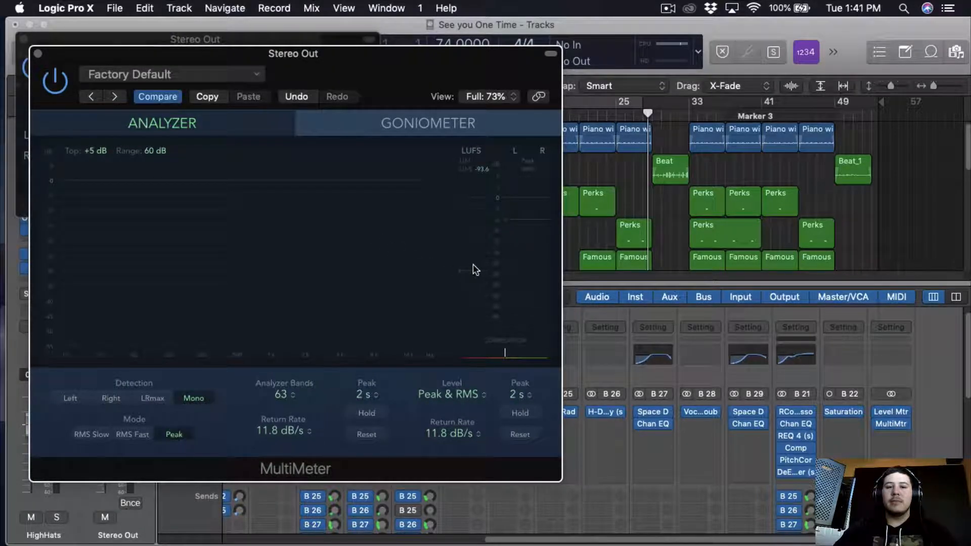
pyautogui.moveTo(461, 82); pyautogui.dragTo(779, 1)
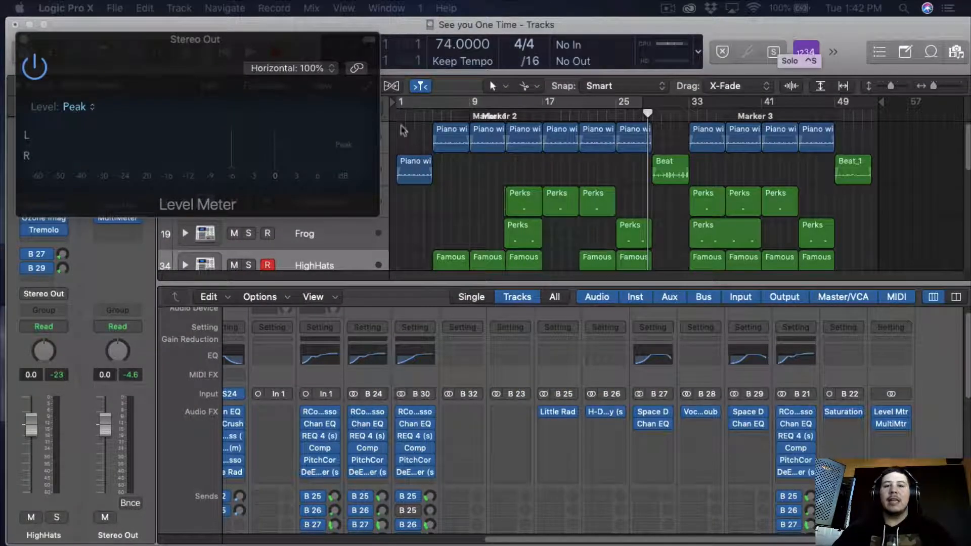
# Play the song from about bar 11 and watch the Stereo Out peaks on the Level Meter.
pyautogui.scroll(-10, 606, 151)
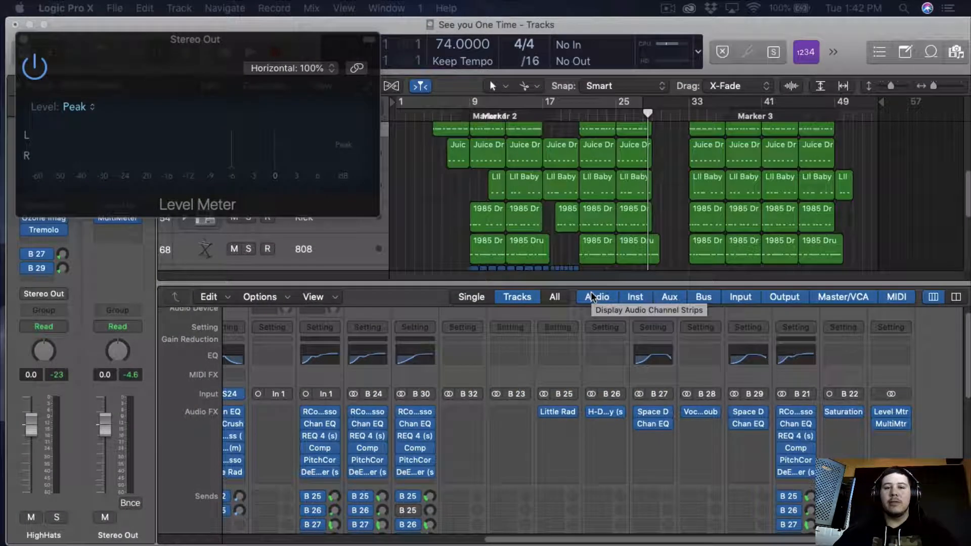
pyautogui.click(506, 114)
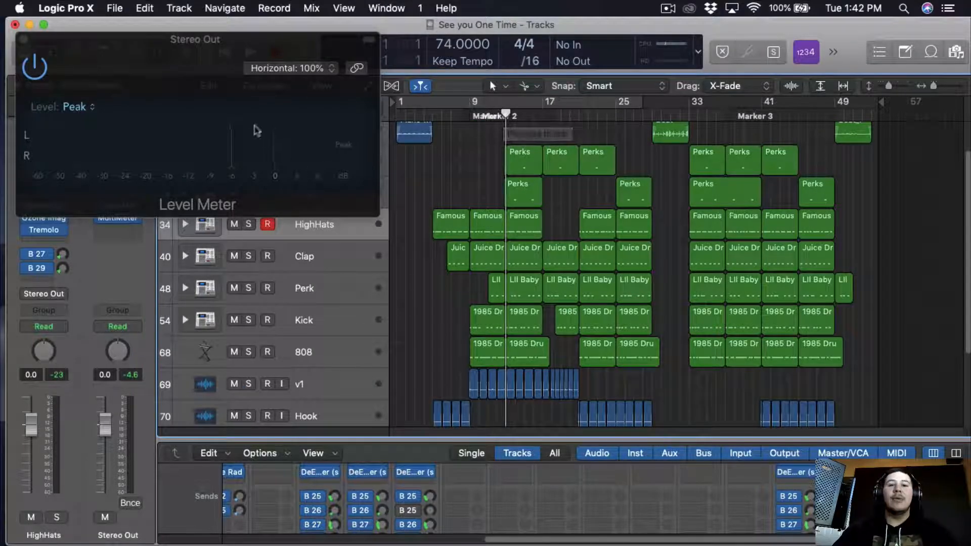
pyautogui.moveTo(506, 115); pyautogui.dragTo(487, 114)
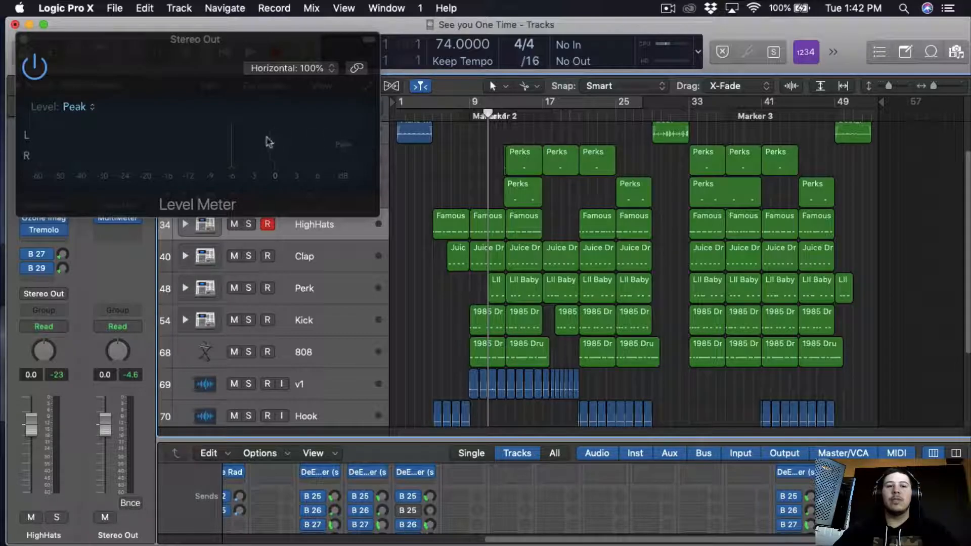
pyautogui.press('space')
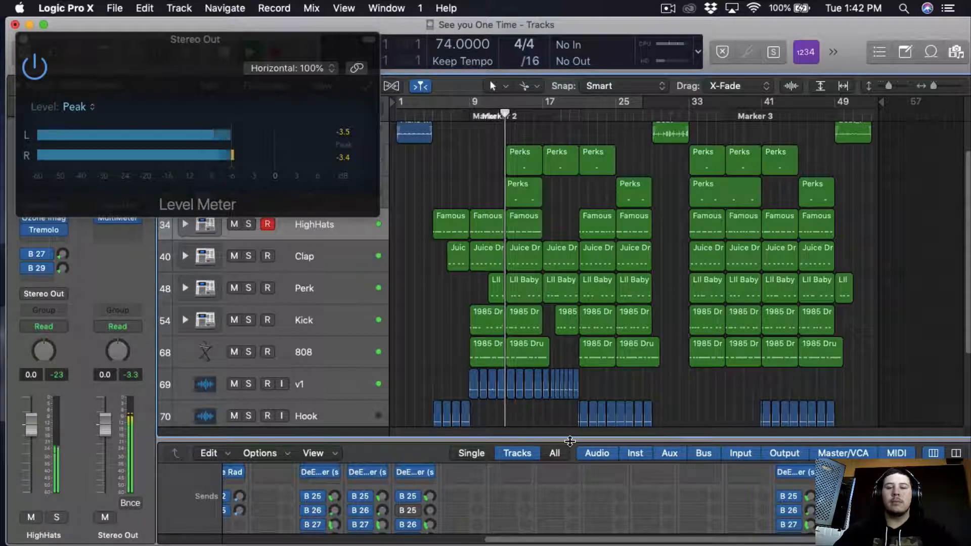
# Replay the song from about bar 7 through the first verse and check the peak readings on the Level Meter.
pyautogui.click(452, 111)
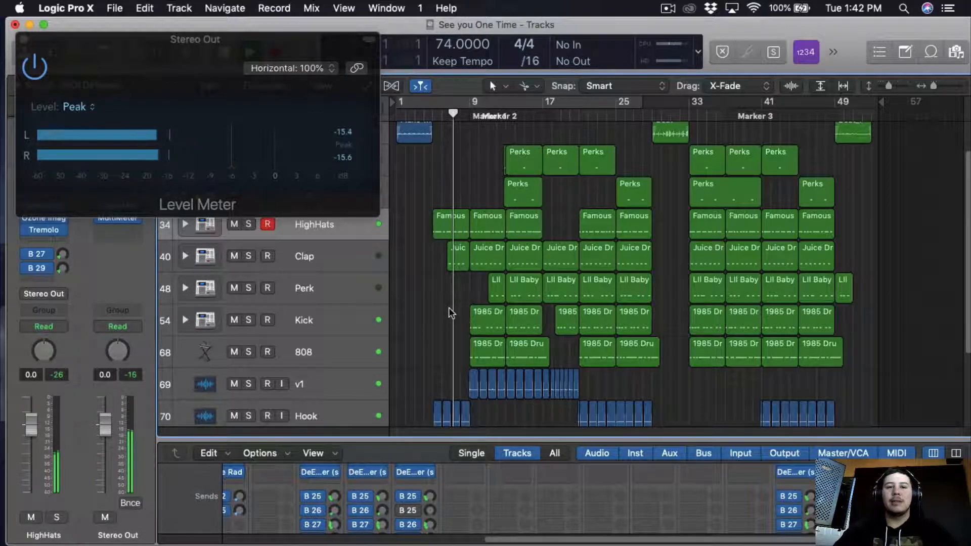
pyautogui.scroll(-2, 449, 310)
pyautogui.scroll(-2, 449, 309)
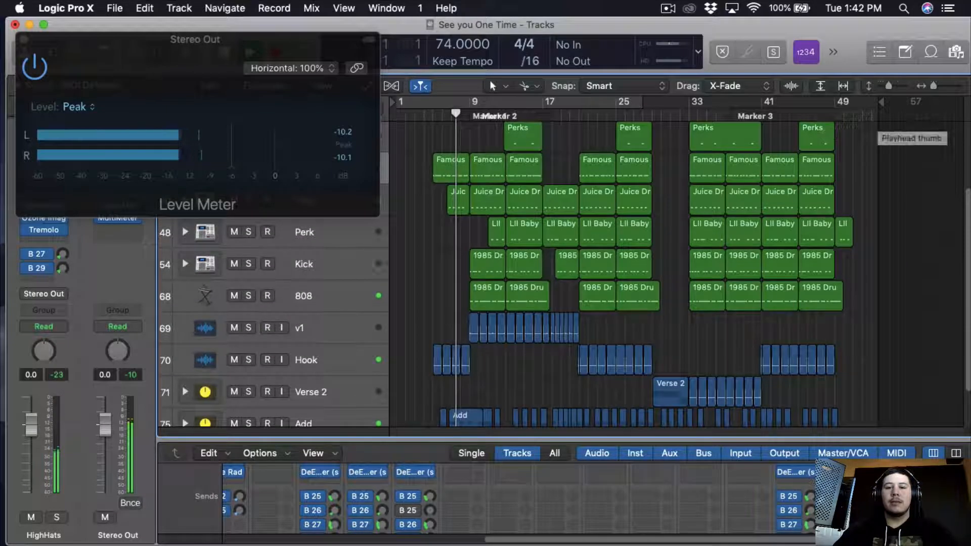
pyautogui.click(945, 85)
pyautogui.scroll(2, 316, 237)
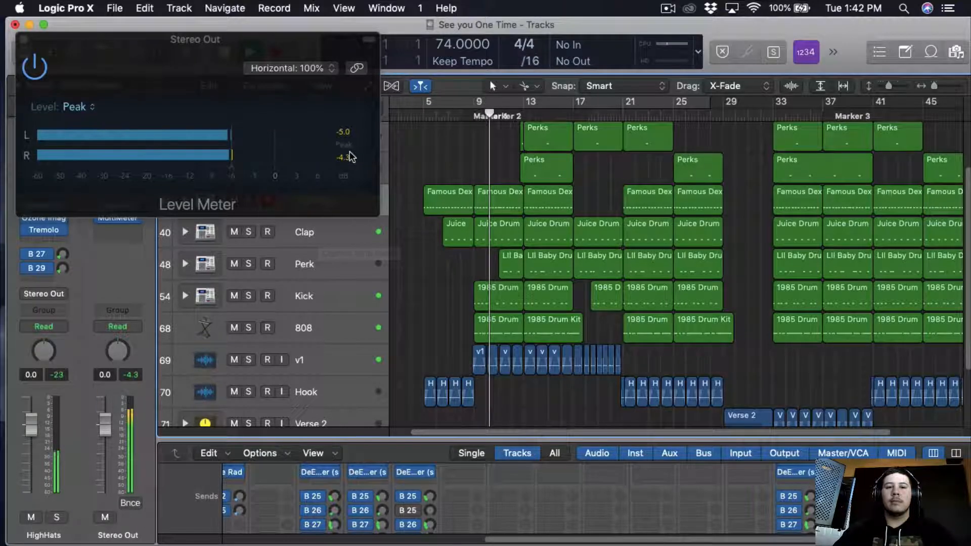
pyautogui.click(362, 180)
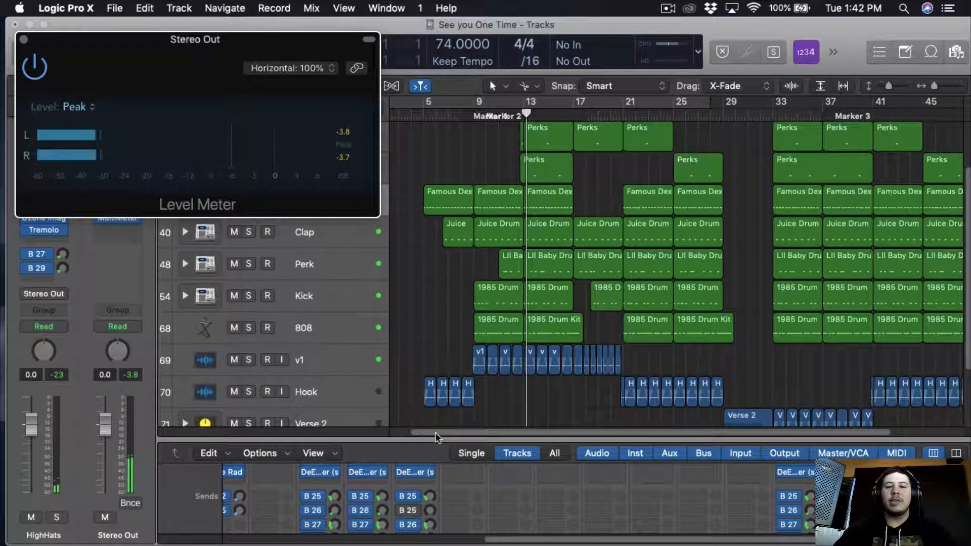
# Move the Level Meter window off the track headers and enlarge the mixer to reach the track faders.
pyautogui.moveTo(433, 442); pyautogui.dragTo(452, 80)
pyautogui.scroll(-10, 556, 290)
pyautogui.hscroll(-12, 556, 289)
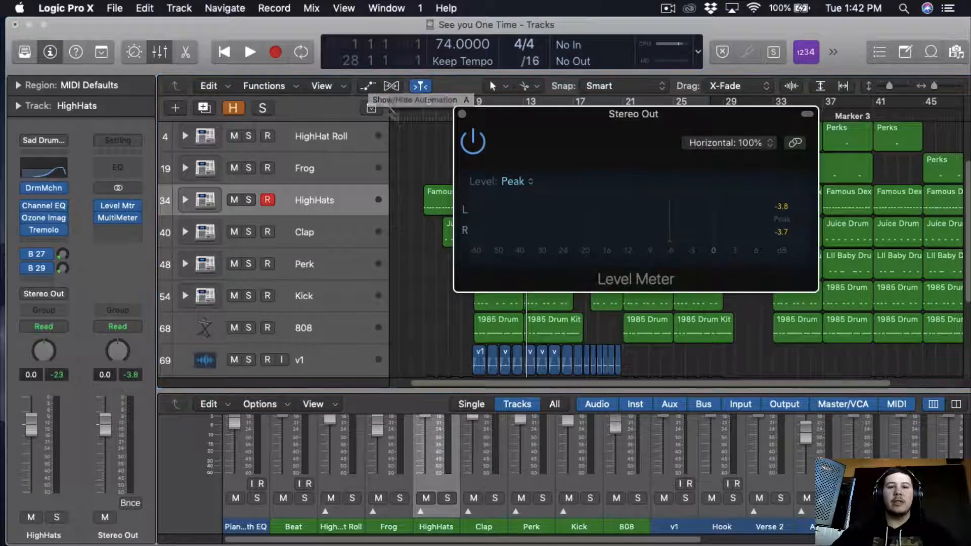
pyautogui.scroll(3, 335, 162)
# Select all tracks from Piano with EQ through Add and lower their faders together, bringing Piano with EQ to -6.2 dB.
pyautogui.click(330, 132)
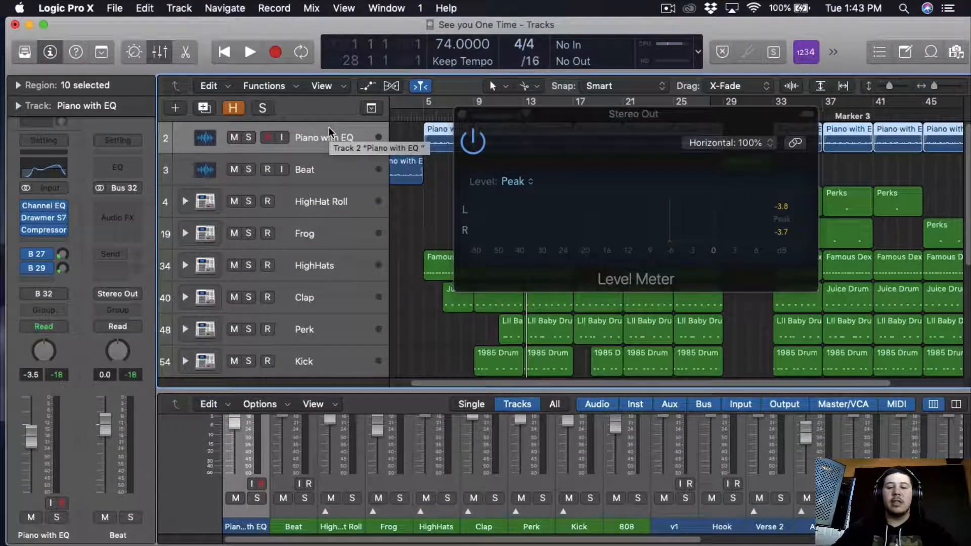
pyautogui.hotkey('shift', 'Down')
pyautogui.hotkey('shift', 'Down')
pyautogui.hotkey('shift', 'Down')
pyautogui.hotkey('shift', 'Down')
pyautogui.hotkey('shift', 'Down')
pyautogui.hotkey('shift', 'Down')
pyautogui.hotkey('shift', 'Down')
pyautogui.hotkey('shift', 'Down')
pyautogui.hotkey('shift', 'Down')
pyautogui.hotkey('shift', 'Down')
pyautogui.hotkey('shift', 'Down')
pyautogui.hotkey('shift', 'Down')
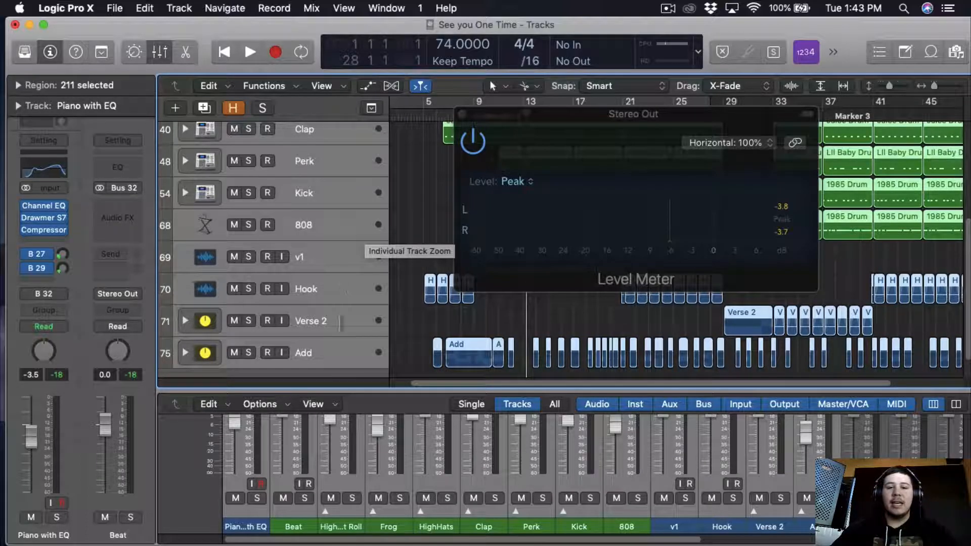
pyautogui.moveTo(336, 389); pyautogui.dragTo(345, 272)
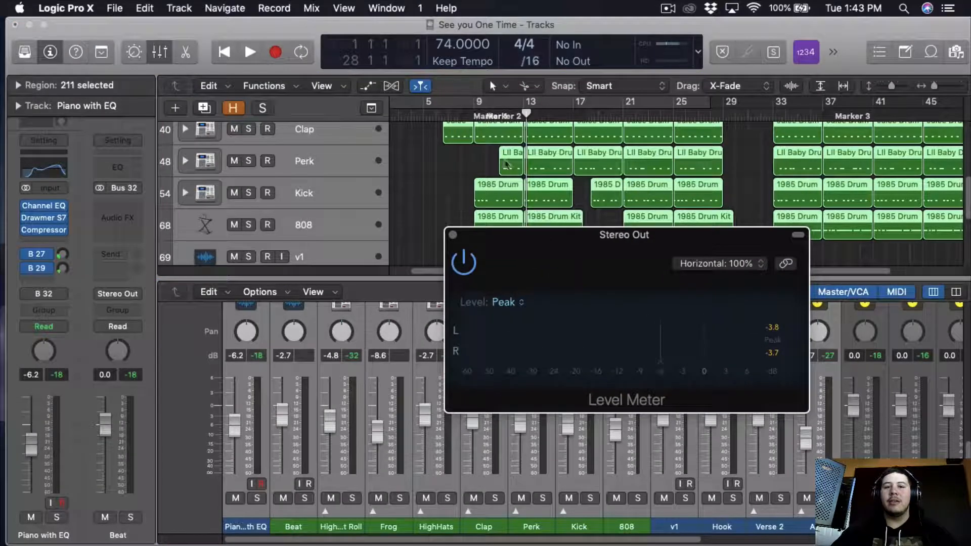
# Play the song from about bar 7 with the Level Meter in view and raise the selected faders together, bringing Piano with EQ to -5.5 dB.
pyautogui.doubleClick(464, 112)
pyautogui.click(464, 106)
pyautogui.click(466, 102)
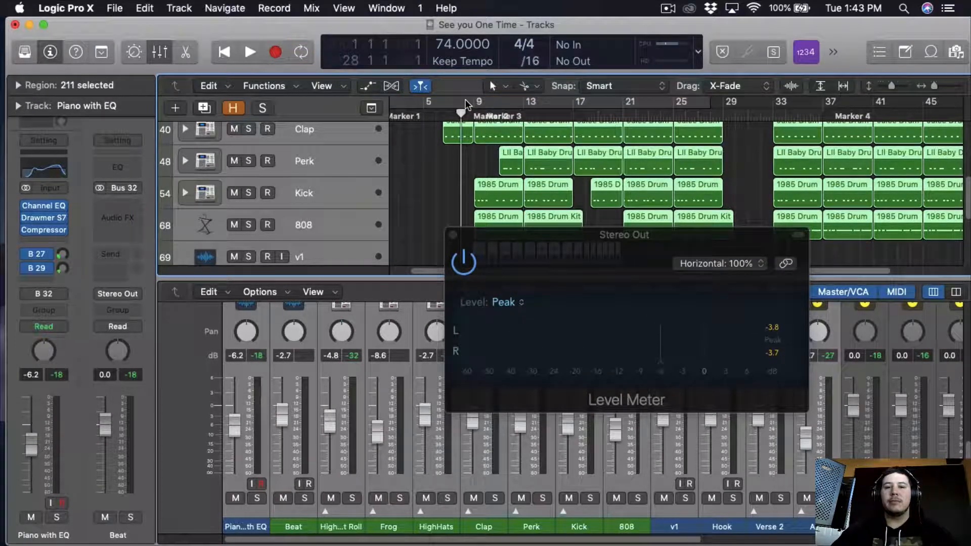
pyautogui.press('space')
pyautogui.moveTo(516, 260)
pyautogui.mouseDown()
pyautogui.moveTo(509, 206)
pyautogui.moveTo(368, 187)
pyautogui.mouseUp()
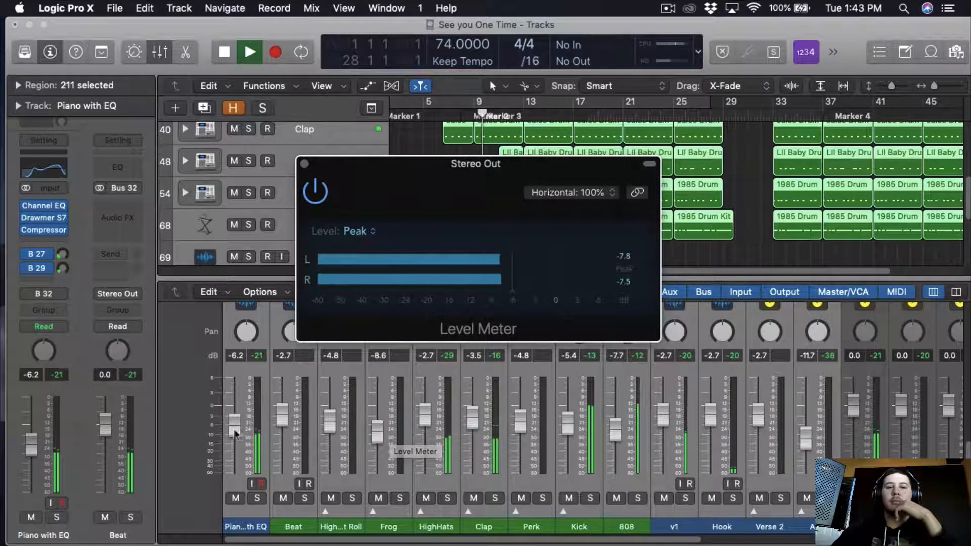
pyautogui.moveTo(232, 429); pyautogui.dragTo(232, 428)
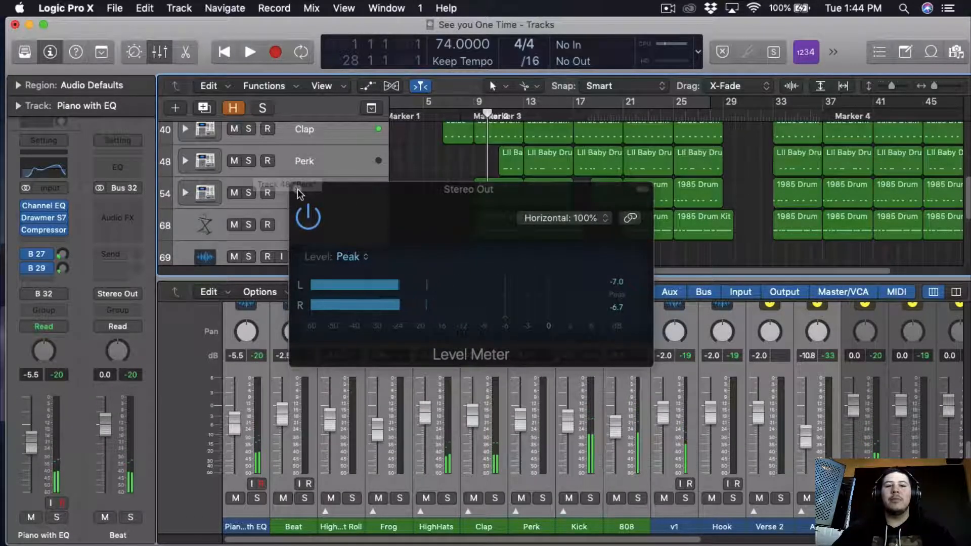
# Close the Level Meter window, shrink the mixer and fit the whole song in the tracks area.
pyautogui.click(298, 191)
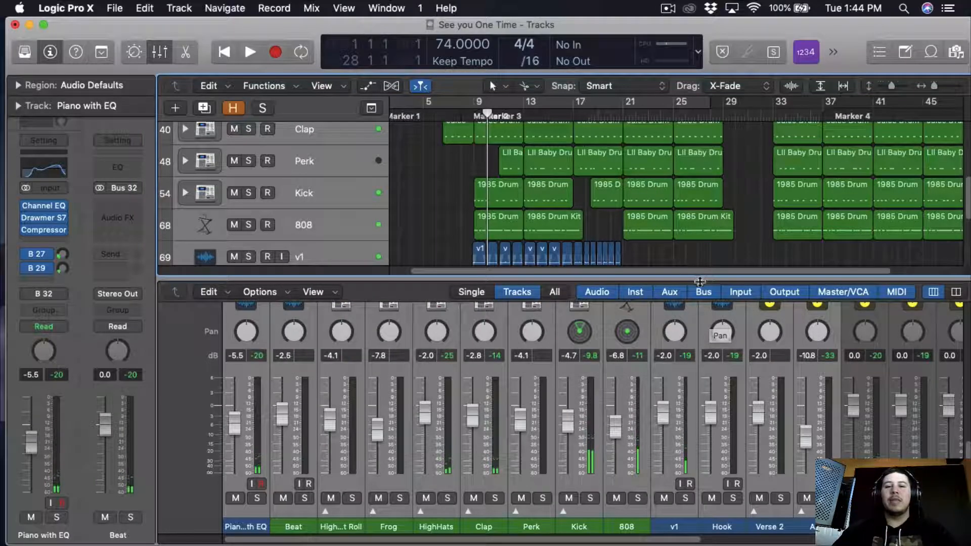
pyautogui.moveTo(461, 278); pyautogui.dragTo(478, 436)
pyautogui.click(205, 329)
pyautogui.click(436, 246)
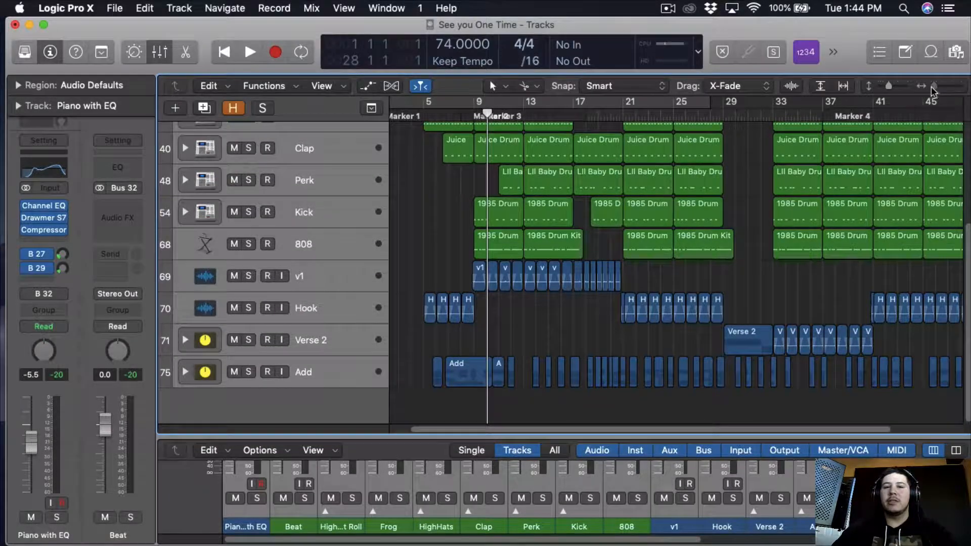
pyautogui.moveTo(934, 86); pyautogui.dragTo(932, 86)
pyautogui.scroll(6, 739, 284)
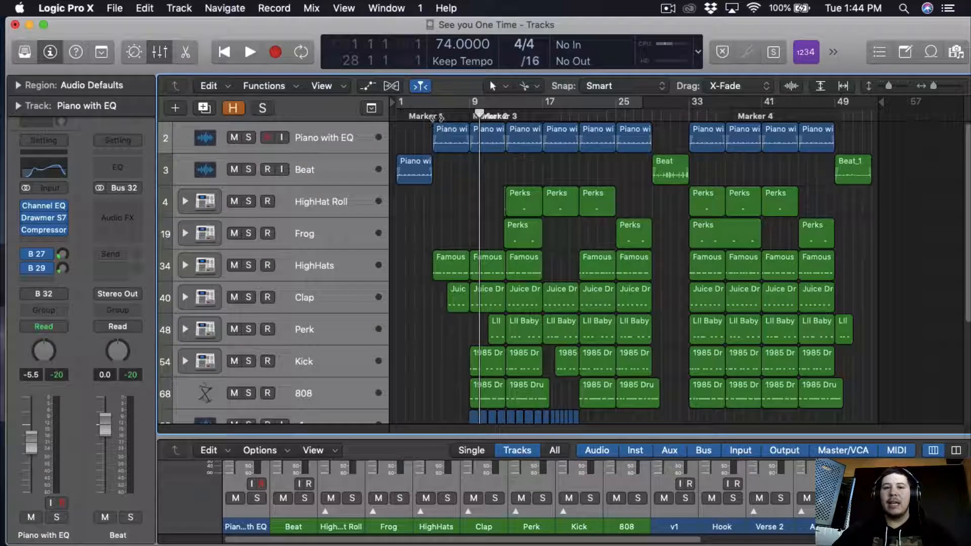
# Set an active cycle range over the whole song, from bar 1 to 53 4 1, and select only the Frog track.
pyautogui.click(458, 102)
pyautogui.moveTo(641, 103); pyautogui.dragTo(881, 184)
pyautogui.click(863, 114)
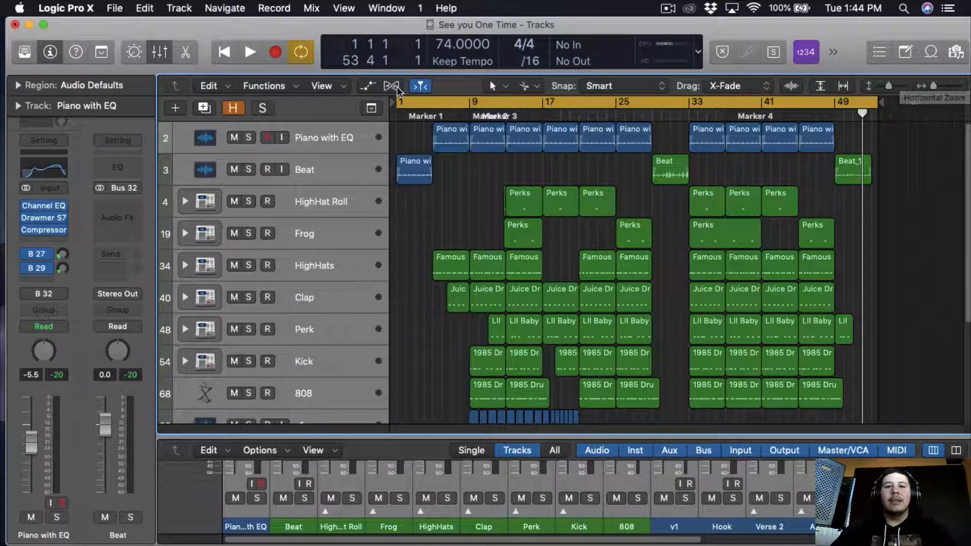
pyautogui.click(382, 234)
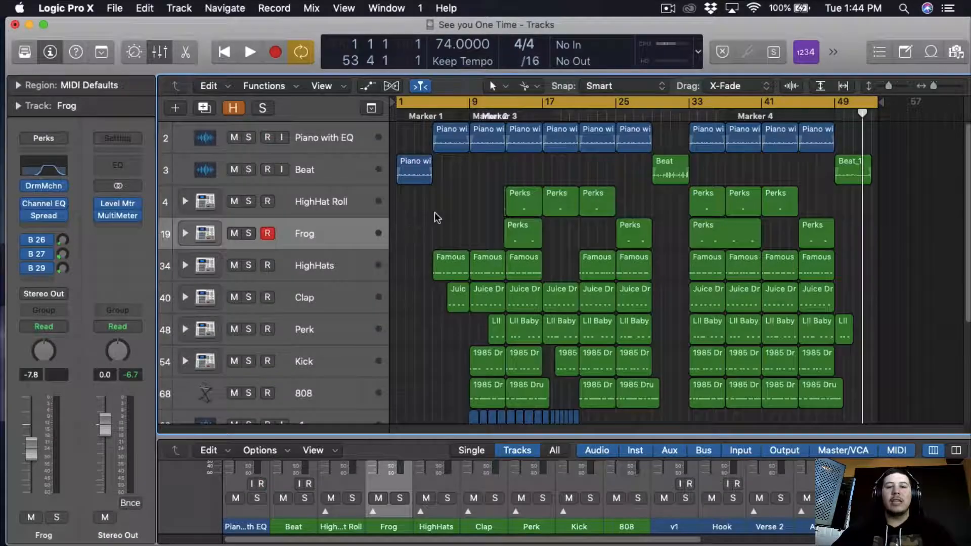
# Bounce the project in realtime to a 24 Bit, 44100 interleaved PCM Wave file with dithering set to None and normalization off.
pyautogui.click(114, 8)
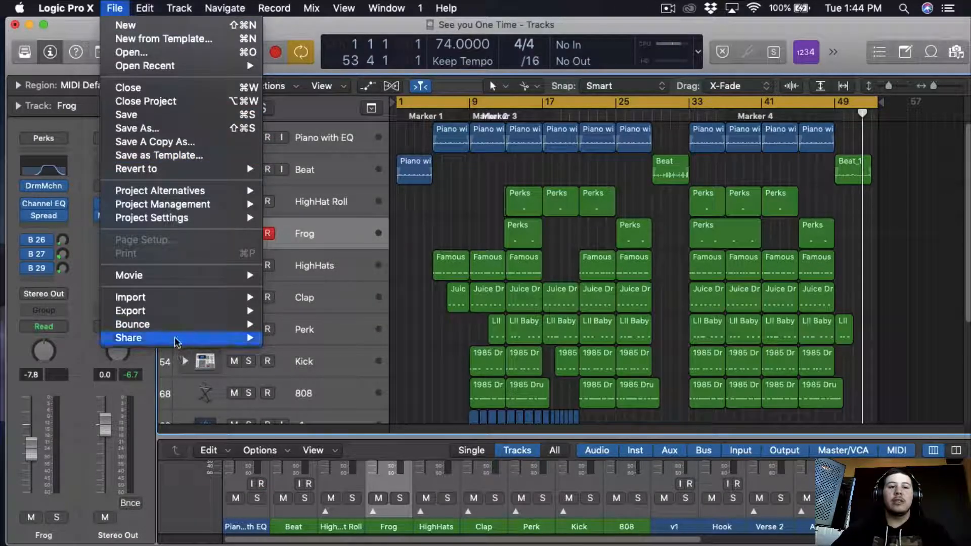
pyautogui.moveTo(178, 331)
pyautogui.click(322, 373)
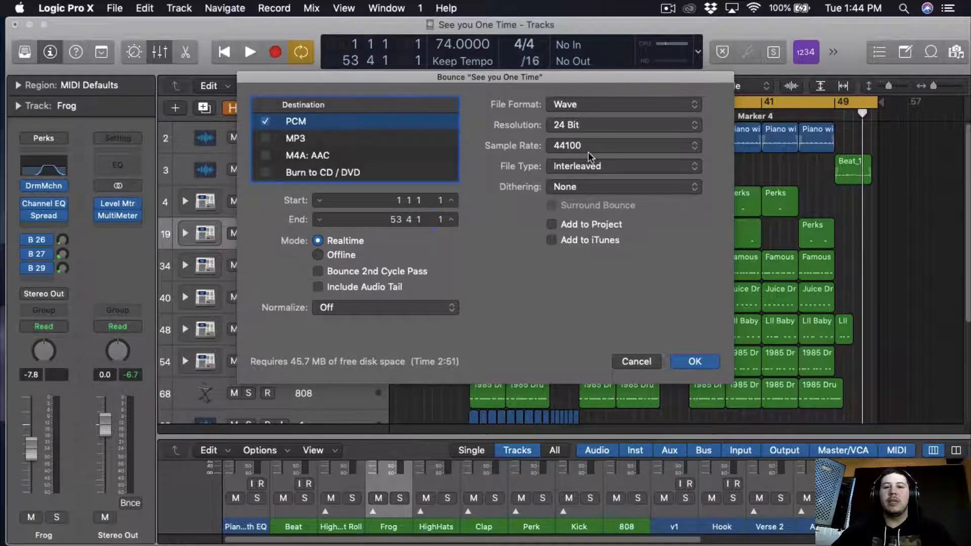
pyautogui.click(703, 362)
pyautogui.write('O')
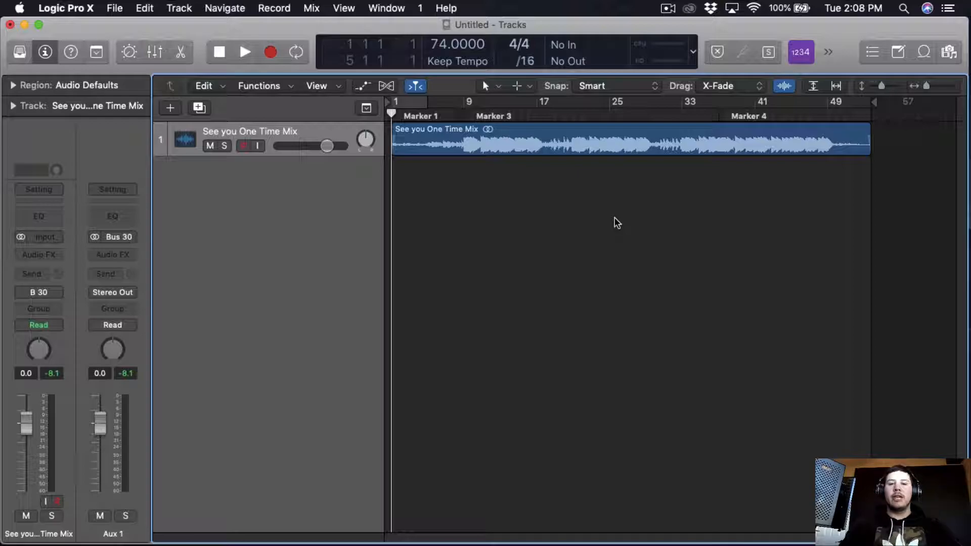
# Select the See you One Time Mix region and show the mixer, enlarged enough to reveal the channels' effect slots.
pyautogui.press('super+a')
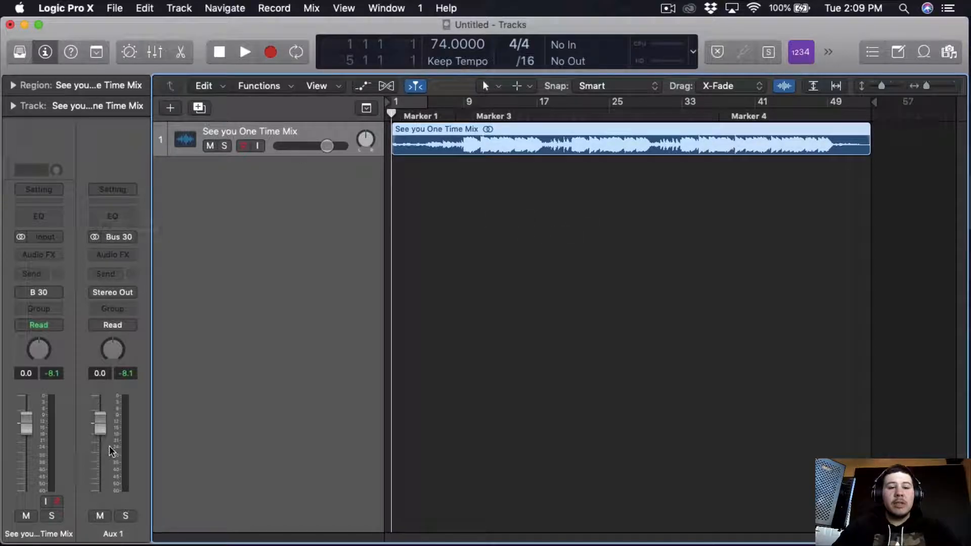
pyautogui.click(153, 53)
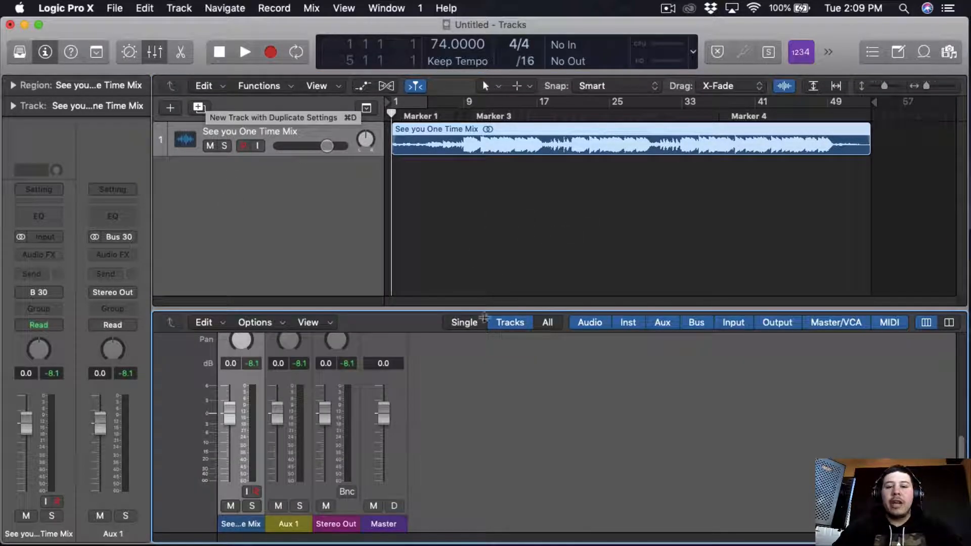
pyautogui.moveTo(470, 309); pyautogui.dragTo(454, 187)
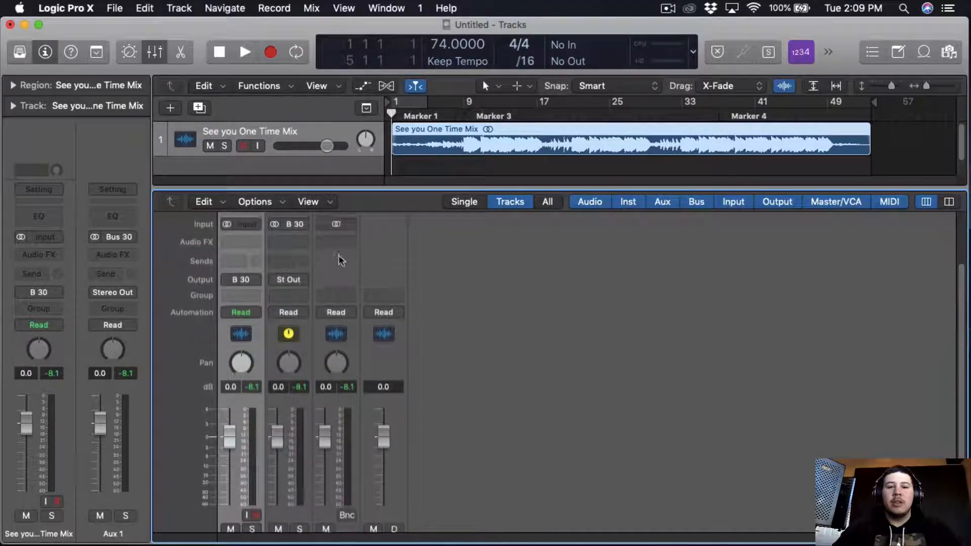
# Insert a stereo MultiMeter as the first effect on the Stereo Out channel.
pyautogui.click(338, 249)
pyautogui.moveTo(352, 290)
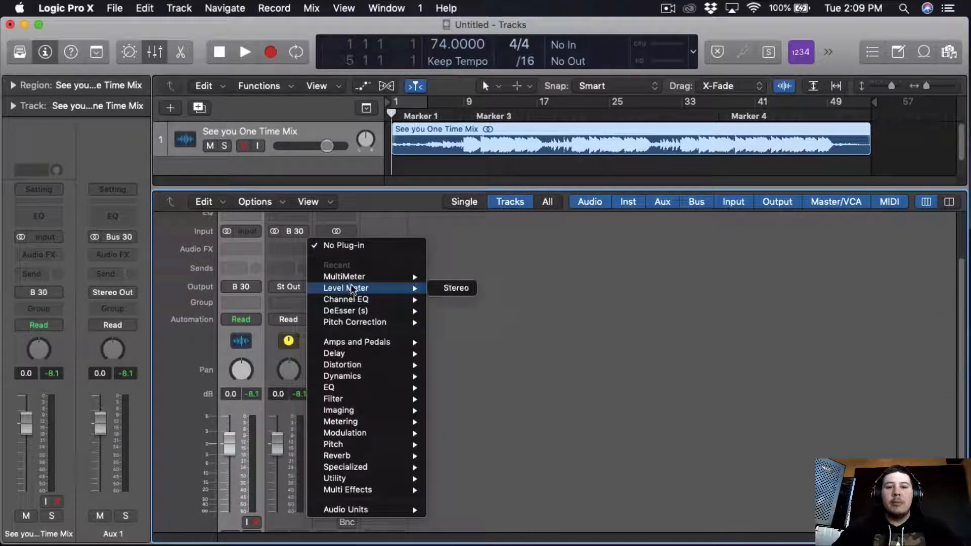
pyautogui.click(452, 276)
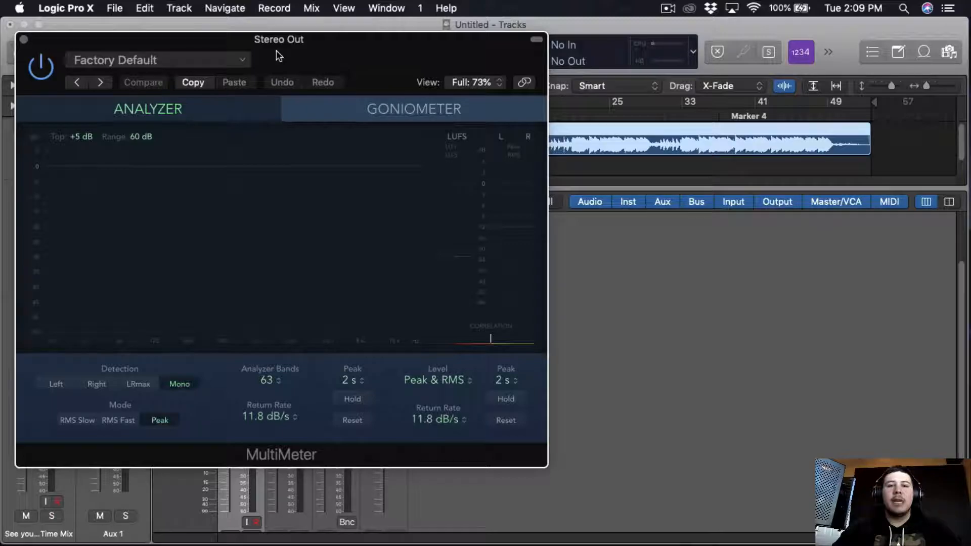
pyautogui.moveTo(278, 49); pyautogui.dragTo(324, 1)
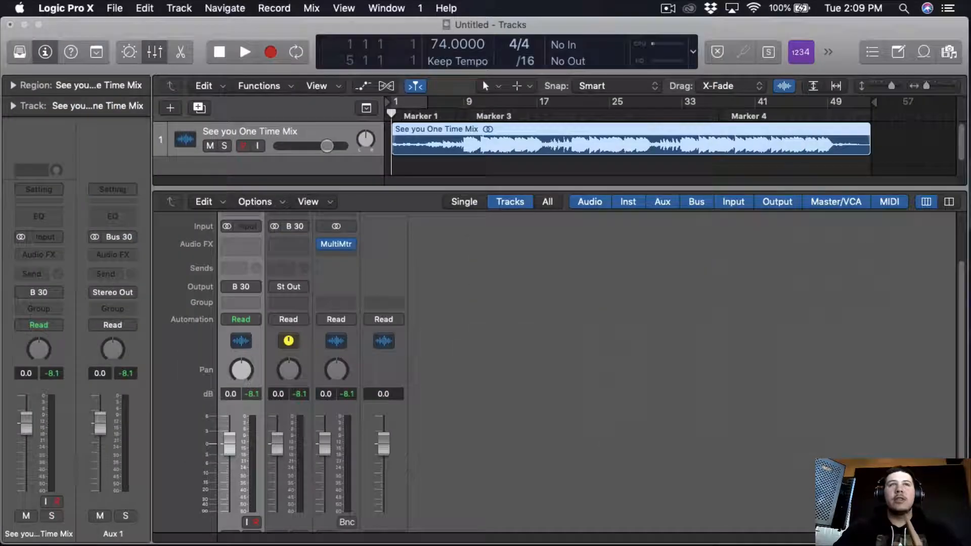
# Add a Level Meter and a Loudness Meter below the MultiMeter on Stereo Out, and raise the Loudness Meter's target line to about -12 LUFS.
pyautogui.click(348, 244)
pyautogui.moveTo(374, 295)
pyautogui.click(458, 296)
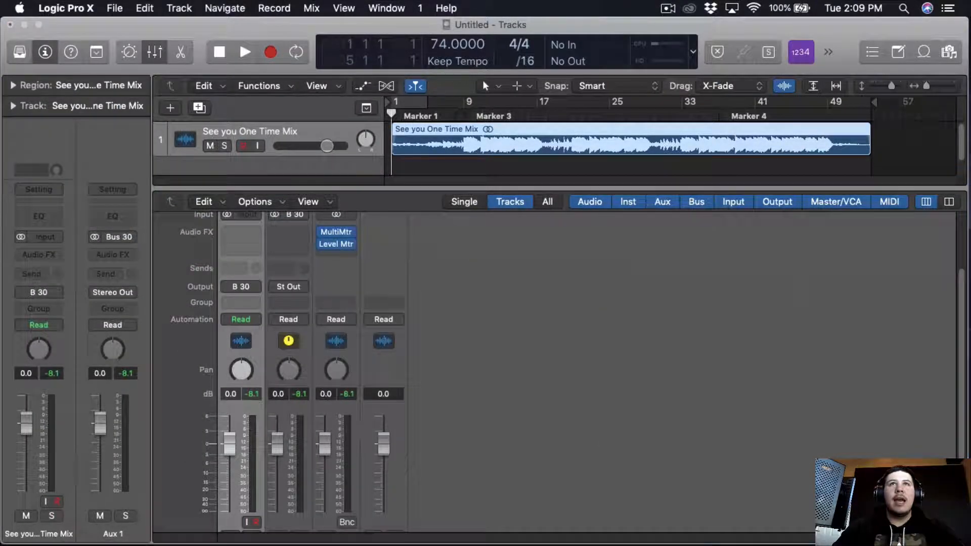
pyautogui.click(336, 254)
pyautogui.moveTo(340, 430)
pyautogui.moveTo(505, 463)
pyautogui.click(571, 464)
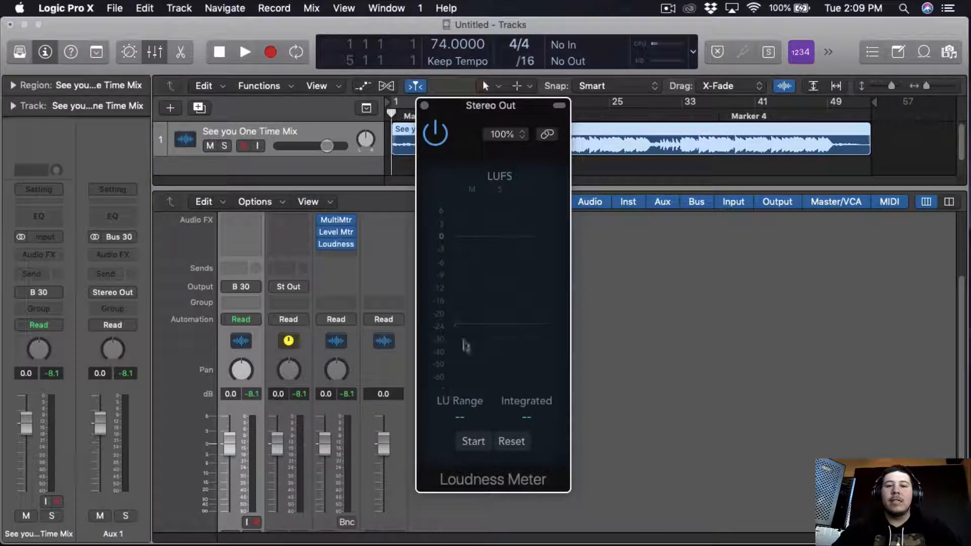
pyautogui.moveTo(459, 302); pyautogui.dragTo(459, 291)
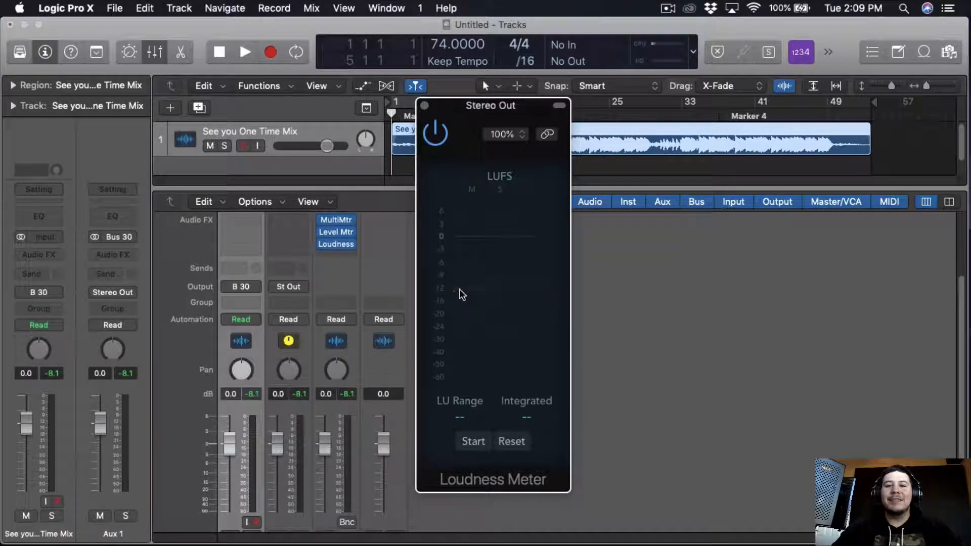
# Play the song from the start with the Stereo Out MultiMeter in view, close the meter and place the playhead at about bar 7.
pyautogui.click(816, 66)
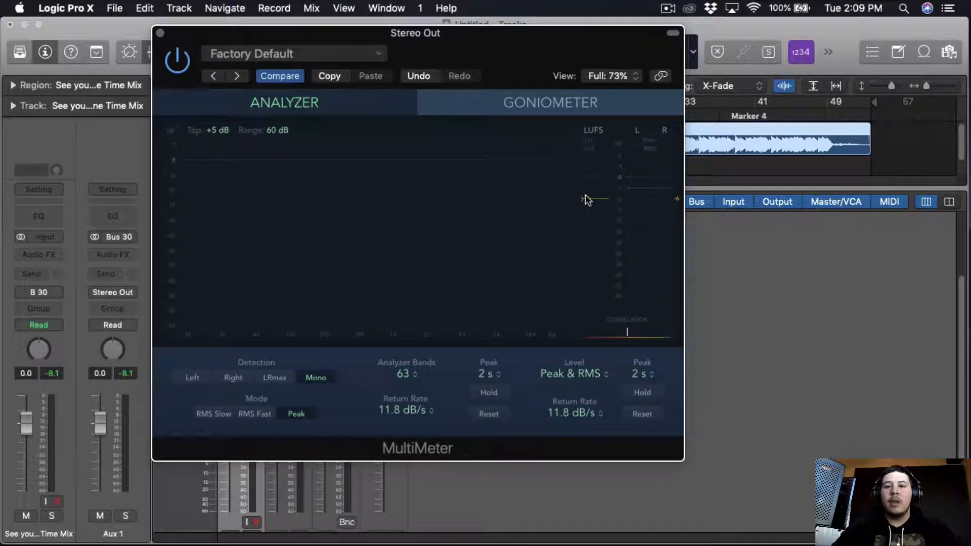
pyautogui.moveTo(476, 45); pyautogui.dragTo(526, 83)
pyautogui.press('space')
pyautogui.moveTo(524, 83); pyautogui.dragTo(533, 94)
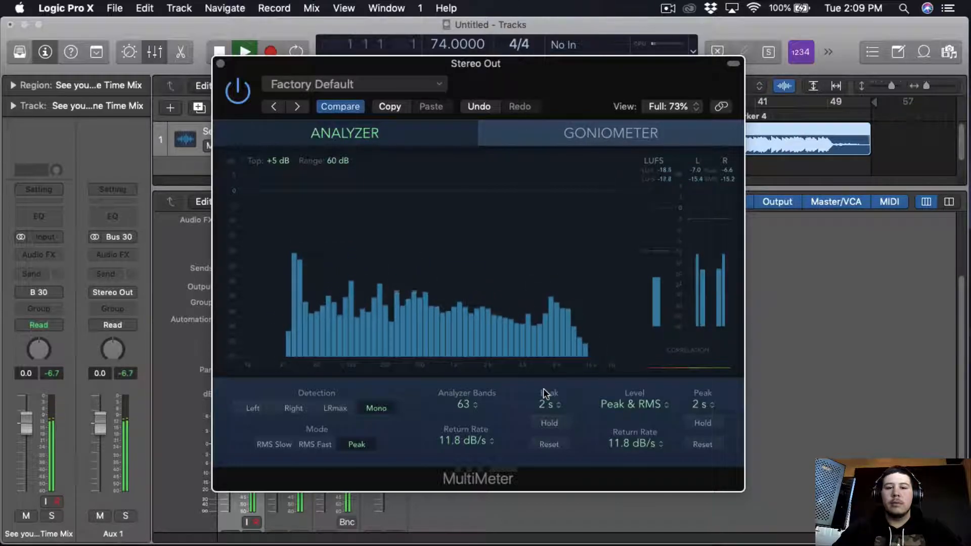
pyautogui.press('space')
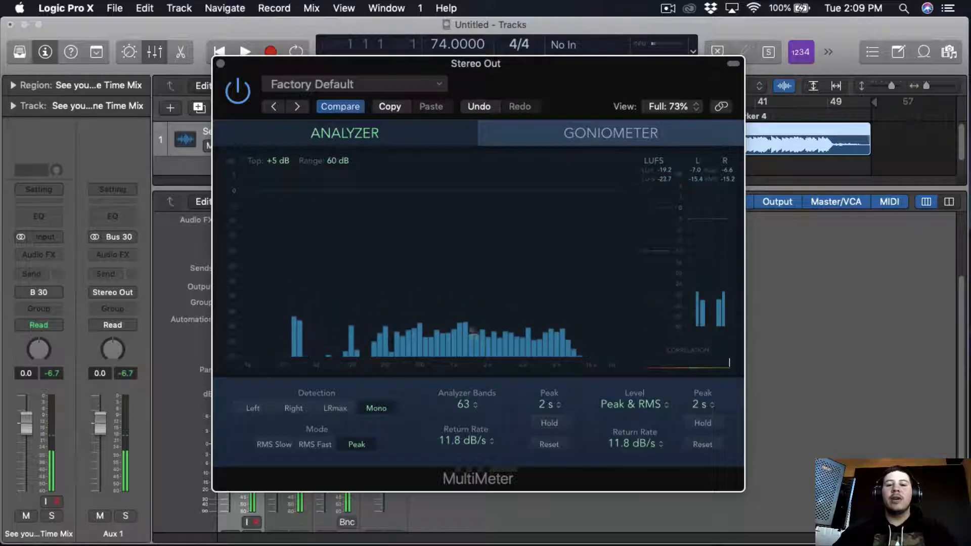
pyautogui.click(220, 63)
pyautogui.click(448, 116)
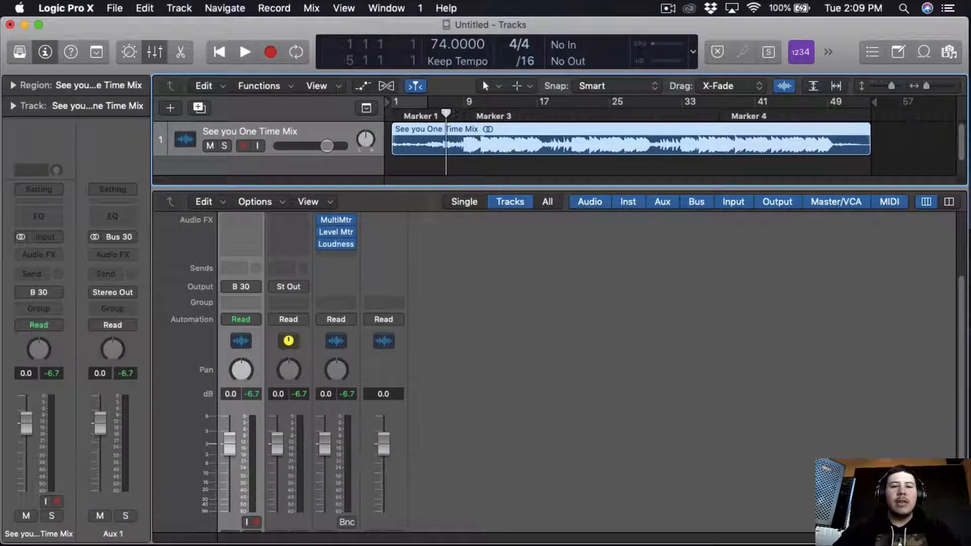
# Insert a stereo Vintage Tube EQ in the first effect slot of the See you One Time Mix channel.
pyautogui.scroll(1, 321, 317)
pyautogui.scroll(3, 253, 313)
pyautogui.click(248, 298)
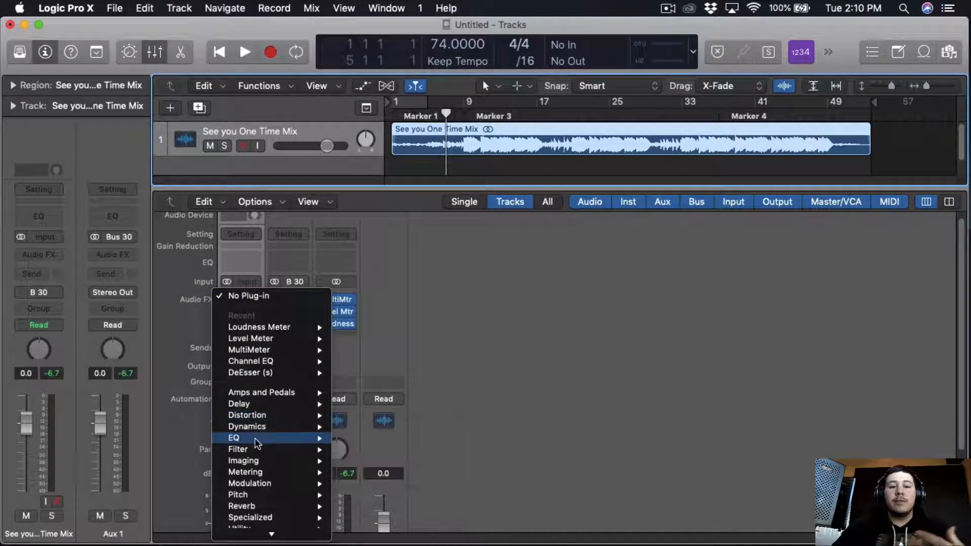
pyautogui.moveTo(256, 428)
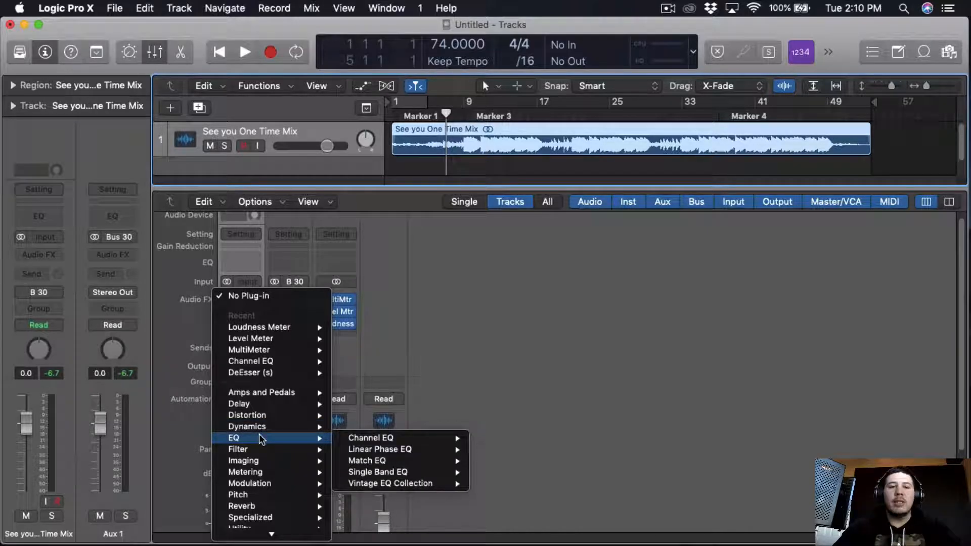
pyautogui.click(259, 435)
pyautogui.click(250, 298)
pyautogui.moveTo(221, 437)
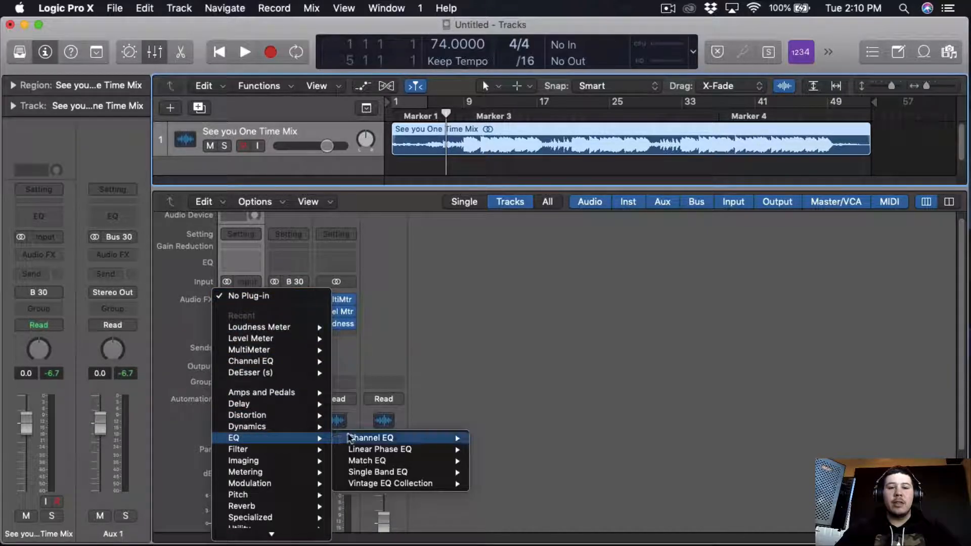
pyautogui.moveTo(397, 484)
pyautogui.moveTo(518, 505)
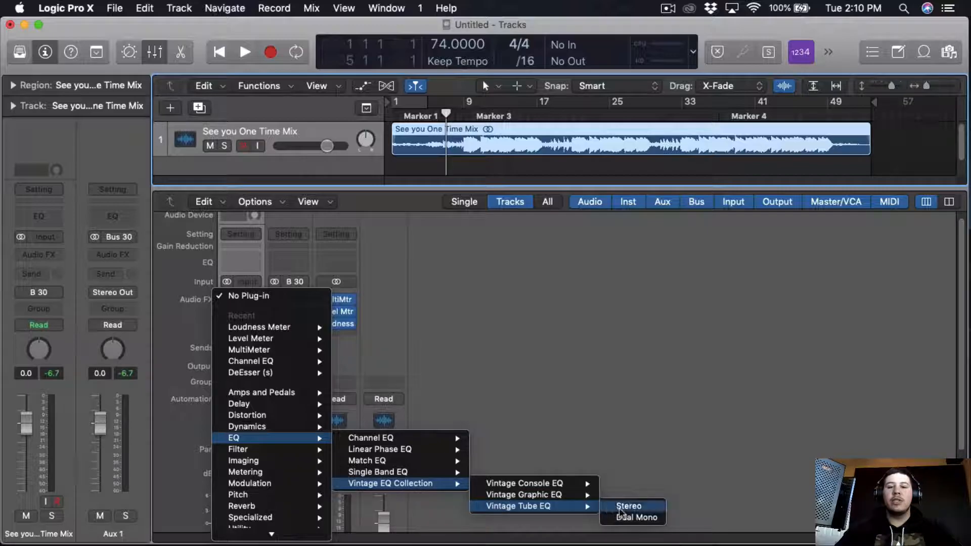
pyautogui.click(629, 506)
# Load the Master Shine preset into the Vintage Tube EQ.
pyautogui.click(157, 60)
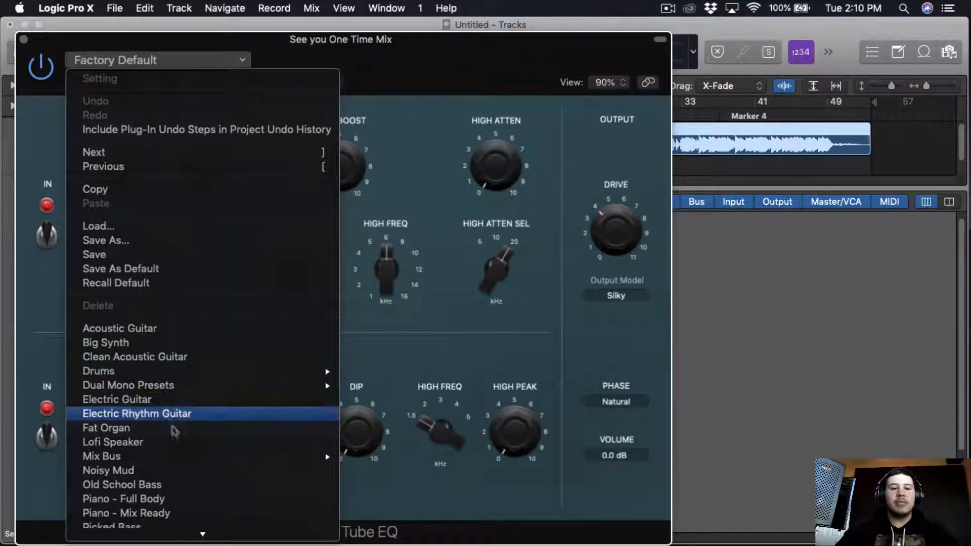
pyautogui.click(182, 484)
pyautogui.moveTo(434, 97); pyautogui.dragTo(408, 286)
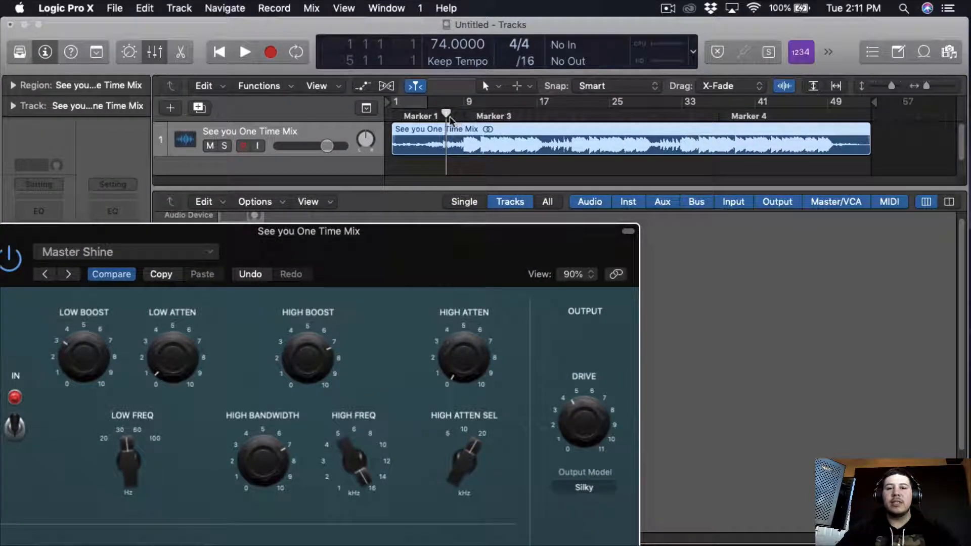
pyautogui.moveTo(463, 255); pyautogui.dragTo(587, 83)
# Play the song from about bar 7, compare it with the Vintage Tube EQ bypassed and active, and check the Stereo Out MultiMeter.
pyautogui.press('space')
pyautogui.moveTo(534, 110); pyautogui.dragTo(503, 78)
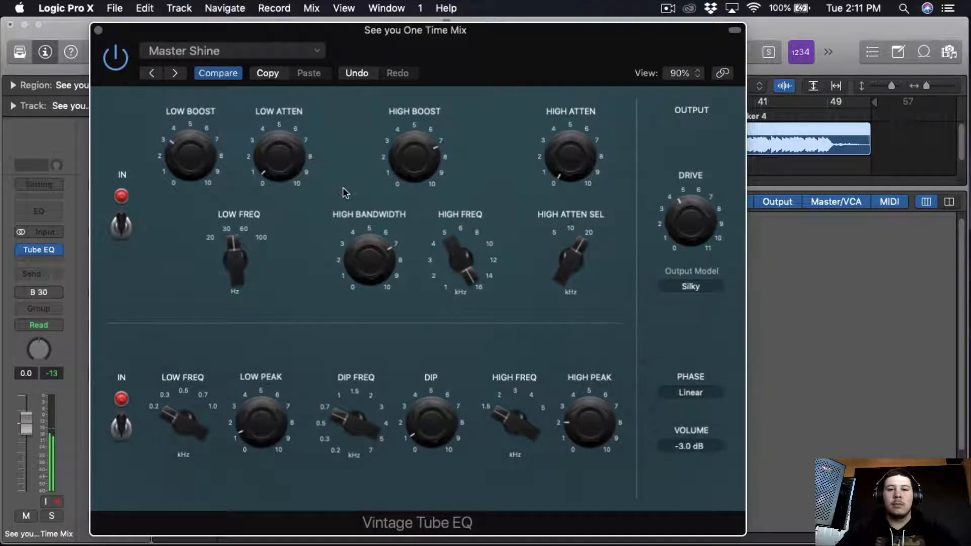
pyautogui.moveTo(455, 69); pyautogui.dragTo(364, 66)
pyautogui.moveTo(59, 87); pyautogui.dragTo(184, 84)
pyautogui.click(155, 59)
pyautogui.click(155, 60)
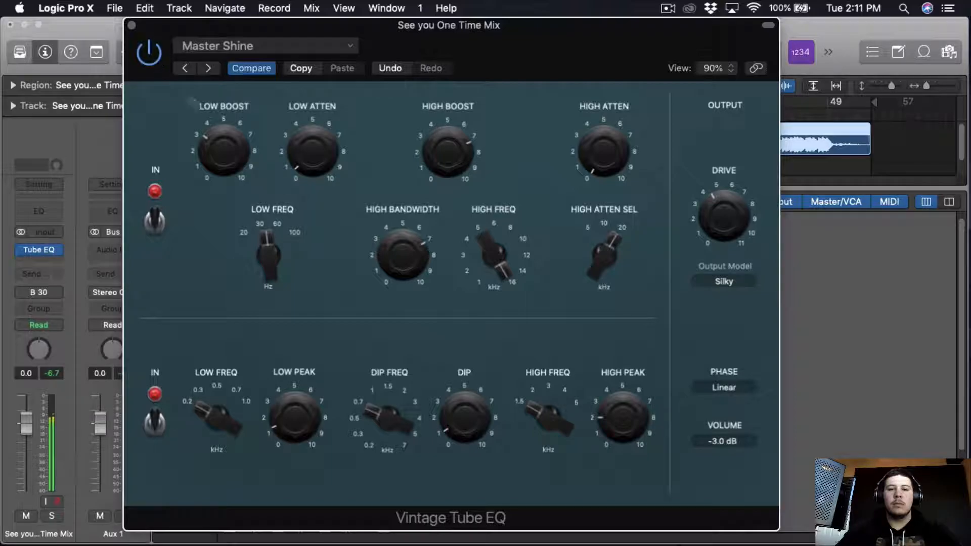
pyautogui.moveTo(472, 54); pyautogui.dragTo(349, 396)
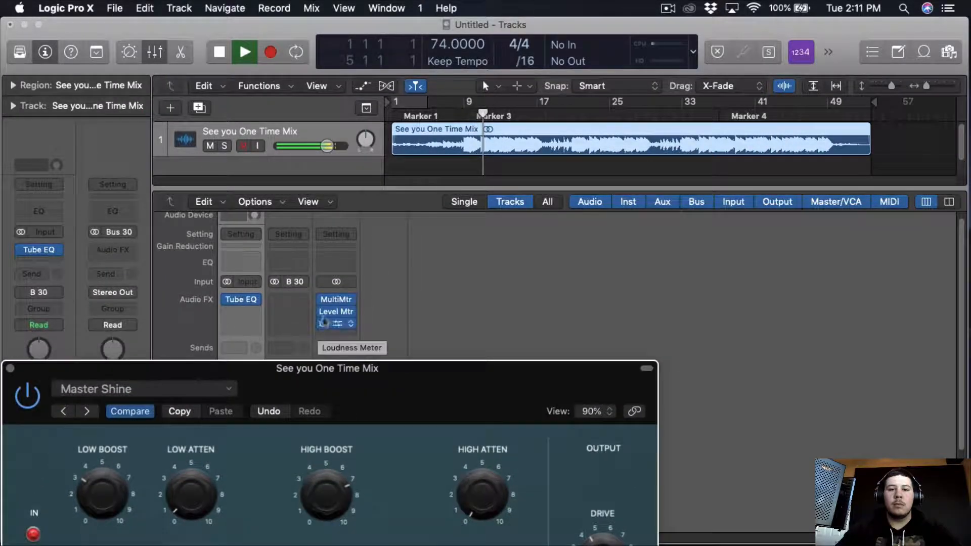
pyautogui.click(337, 299)
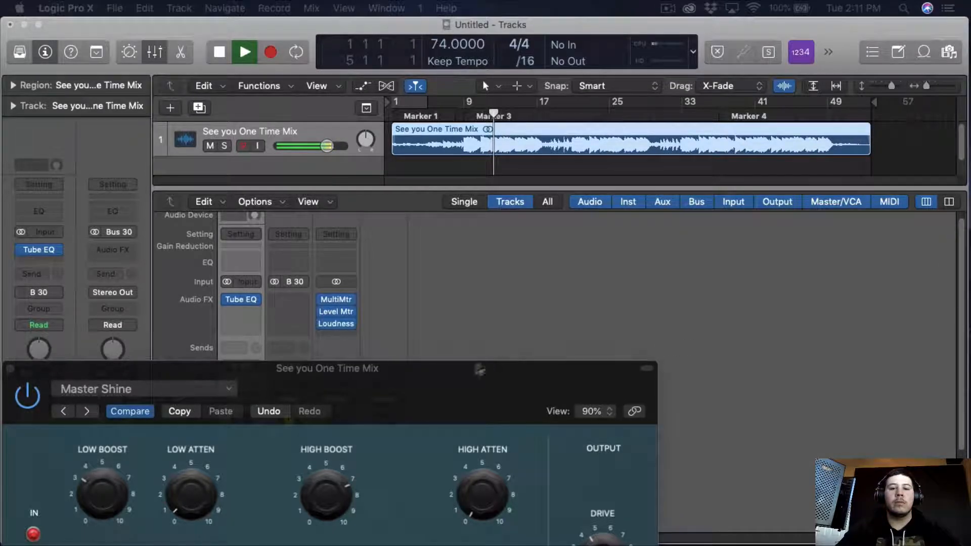
# Set the Vintage Tube EQ's High Boost to 5.8 while the song plays, and stop playback.
pyautogui.moveTo(477, 368); pyautogui.dragTo(561, 88)
pyautogui.moveTo(256, 207)
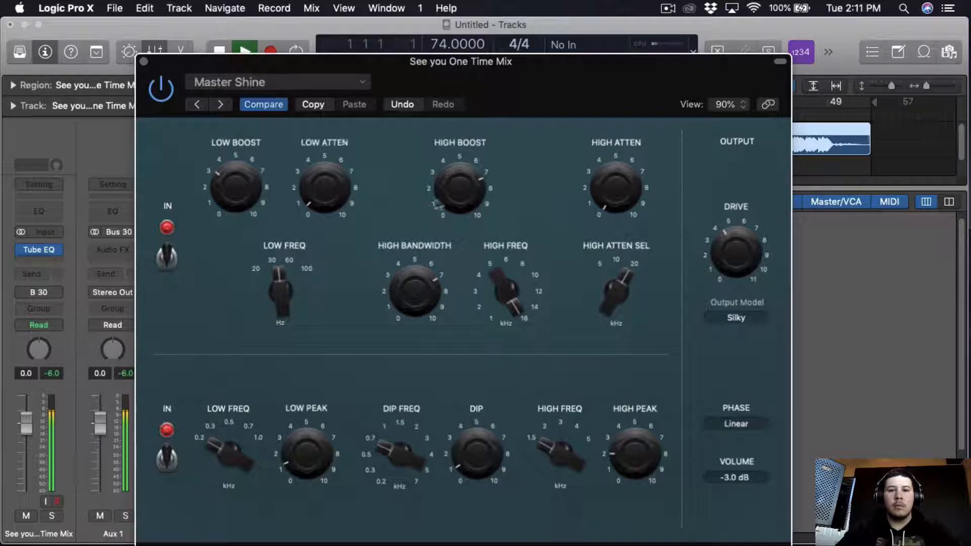
pyautogui.moveTo(452, 196)
pyautogui.moveTo(459, 202); pyautogui.dragTo(461, 206)
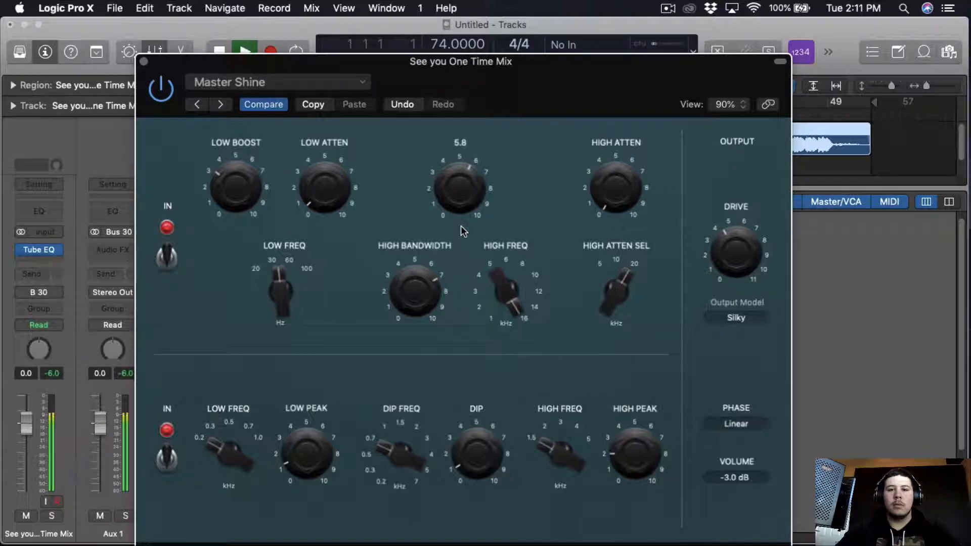
pyautogui.moveTo(514, 111); pyautogui.dragTo(497, 88)
pyautogui.moveTo(456, 168)
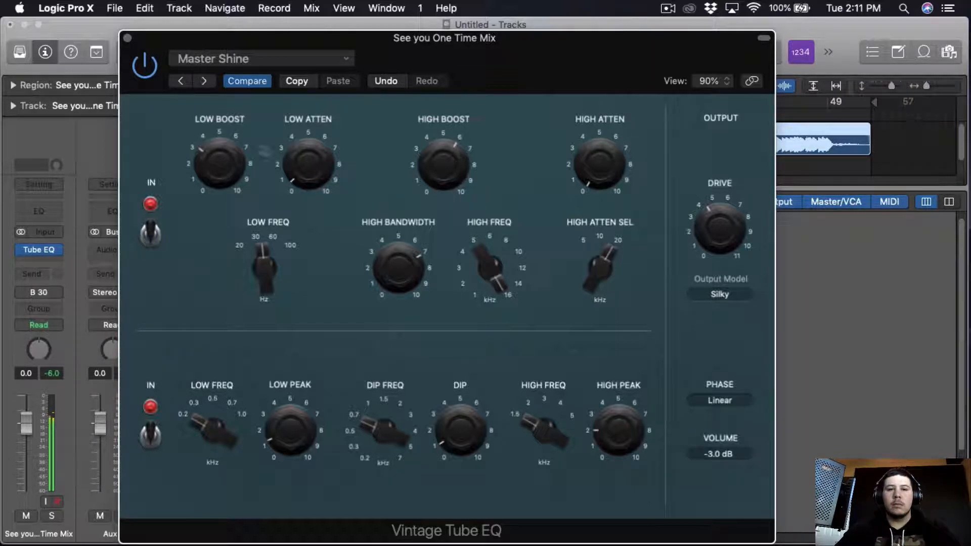
pyautogui.press('super+Tab')
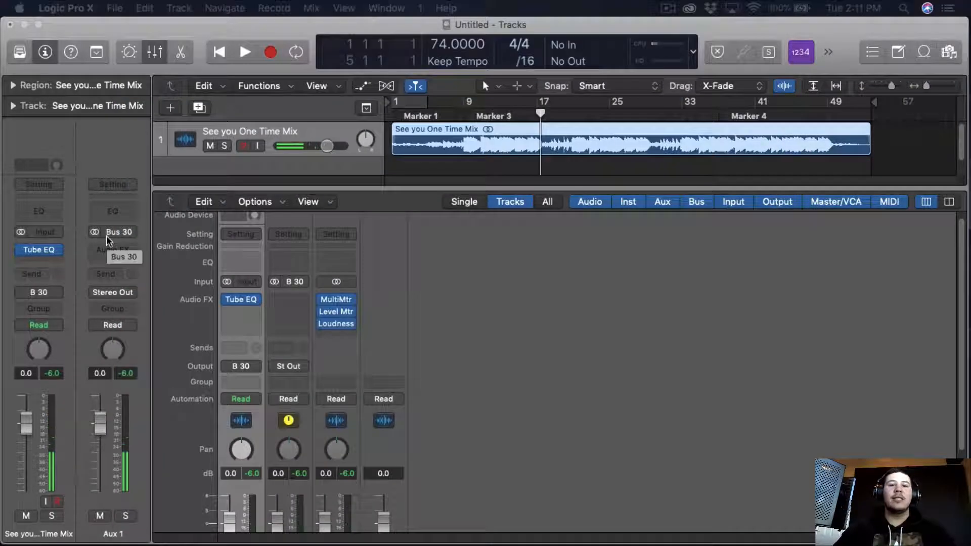
# Insert a stereo Vintage Console EQ below the Tube EQ on the See you One Time Mix channel.
pyautogui.click(50, 259)
pyautogui.moveTo(57, 403)
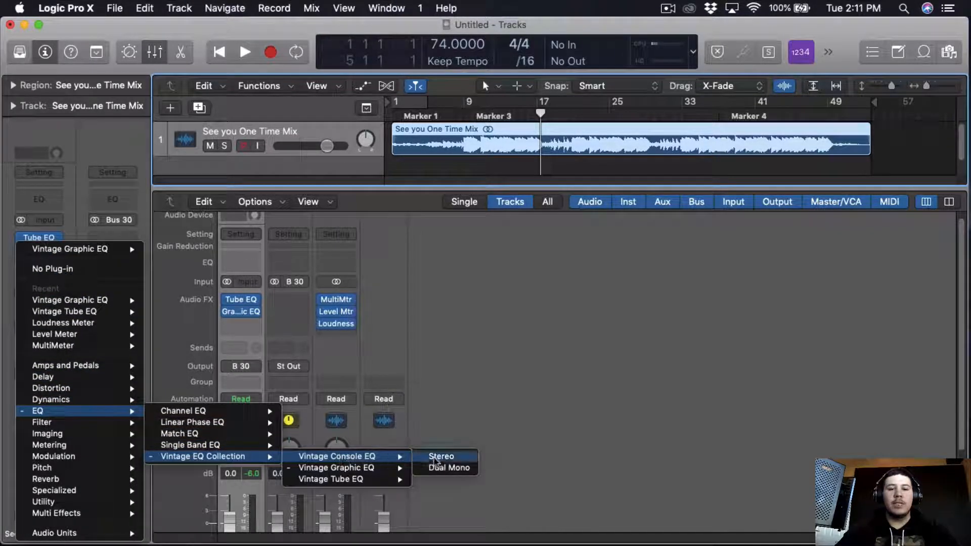
pyautogui.click(443, 456)
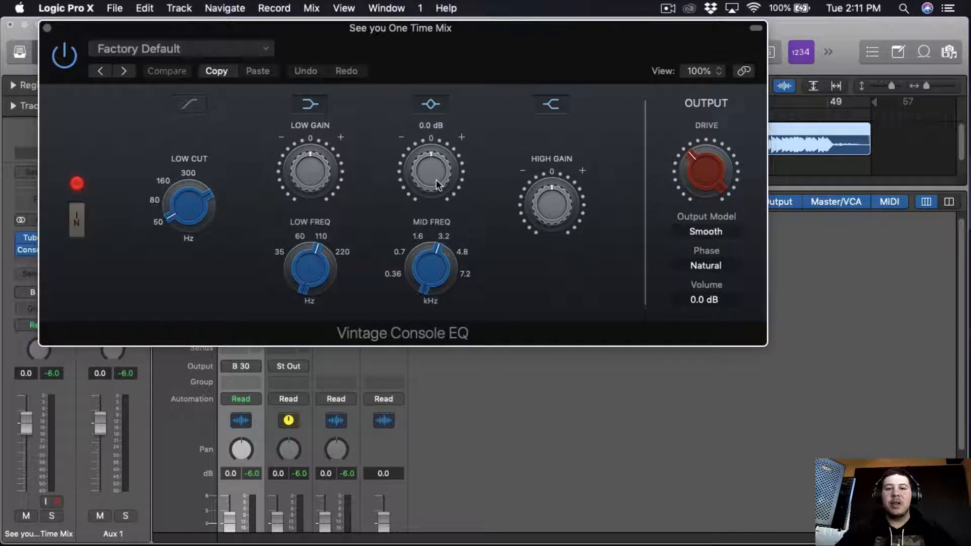
# Load the Enhanced Mix preset from the Mix Bus category into the Vintage Console EQ.
pyautogui.moveTo(436, 180); pyautogui.dragTo(434, 171)
pyautogui.moveTo(554, 198); pyautogui.dragTo(554, 198)
pyautogui.click(142, 49)
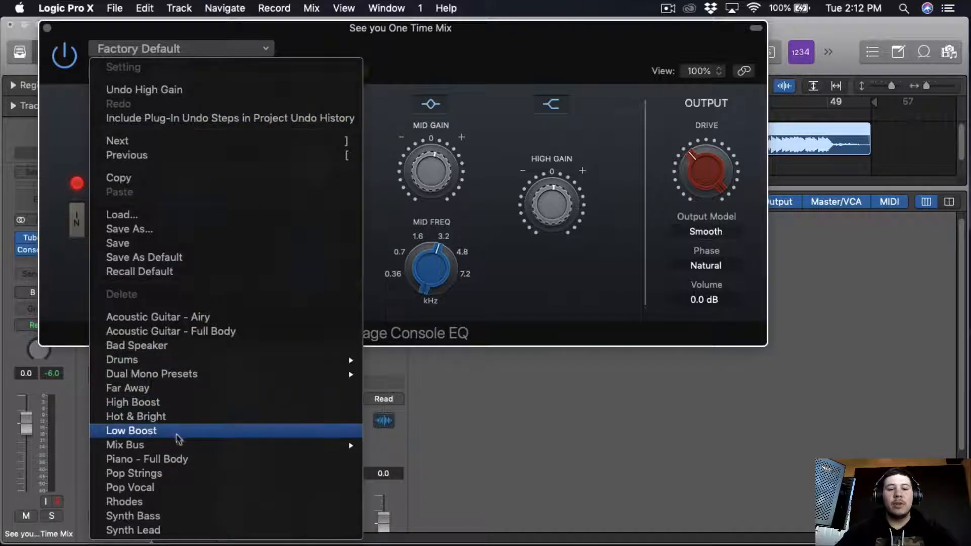
pyautogui.moveTo(349, 445)
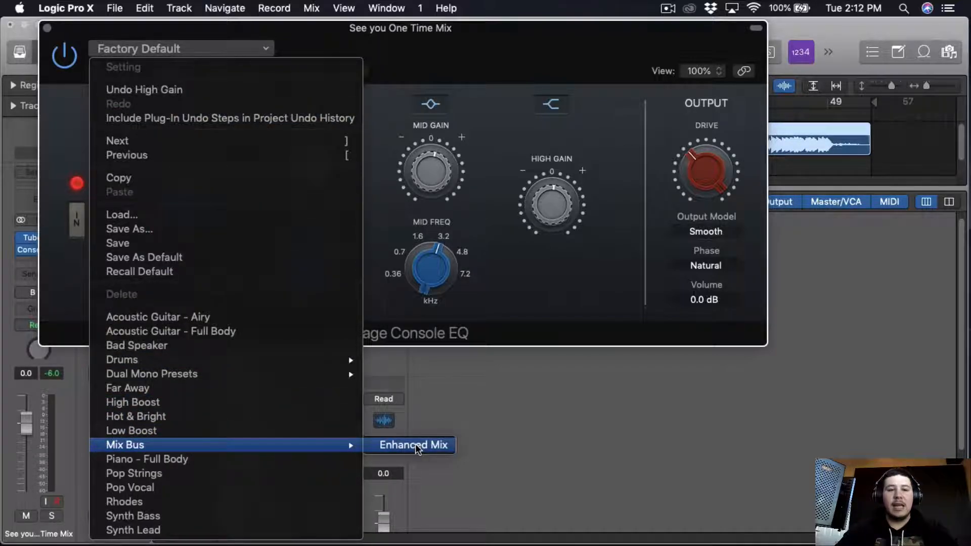
pyautogui.click(429, 446)
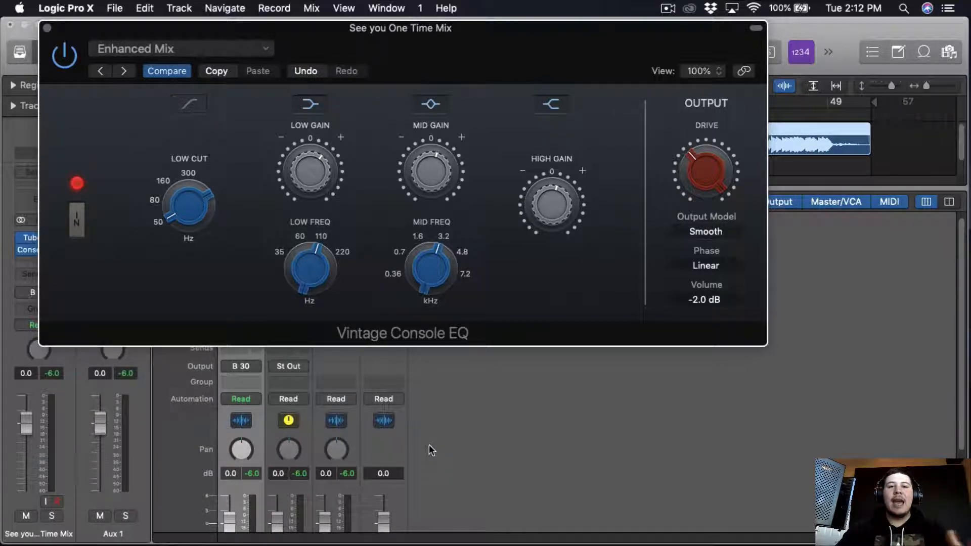
# Play the song from about bar 7 with the Vintage Console EQ window in view.
pyautogui.moveTo(439, 66); pyautogui.dragTo(468, 196)
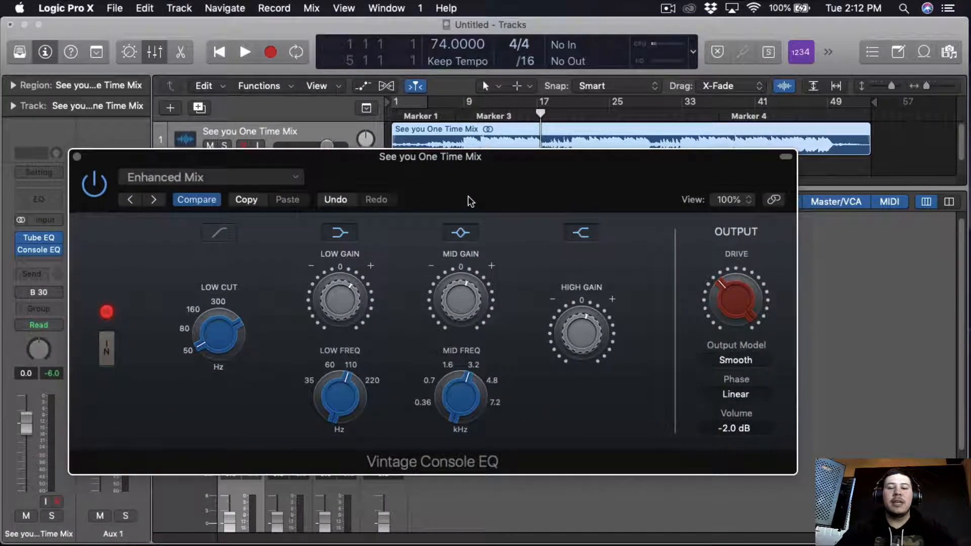
pyautogui.click(445, 112)
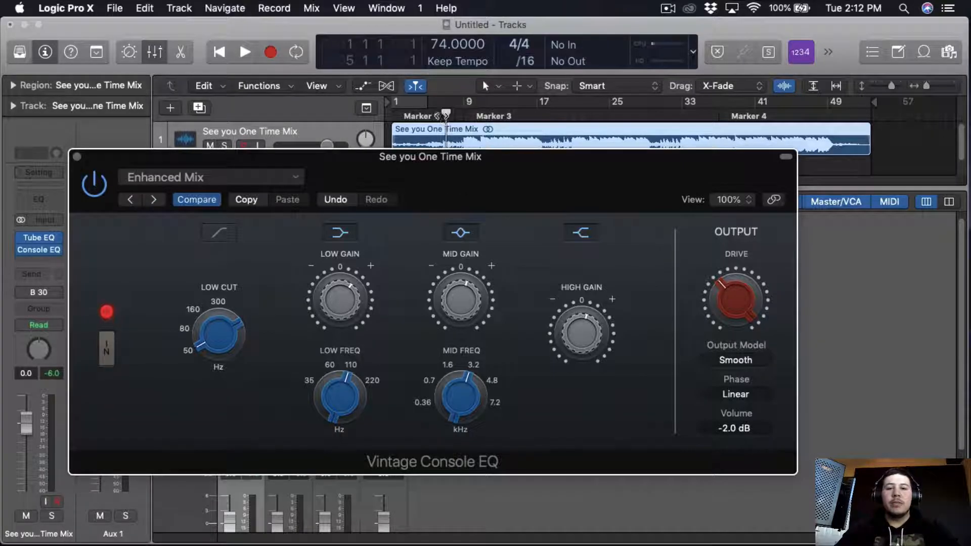
pyautogui.moveTo(449, 173); pyautogui.dragTo(509, 201)
pyautogui.press('space')
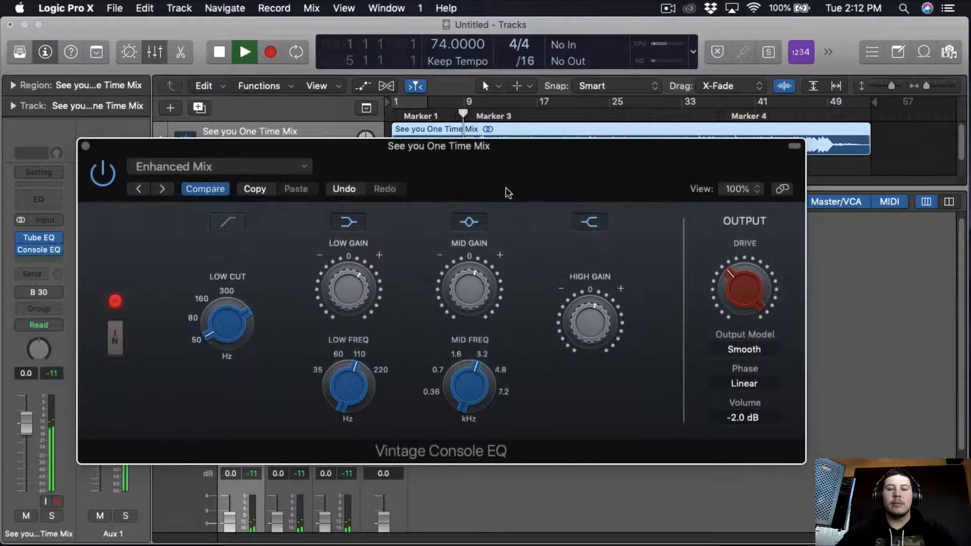
# Lower the Vintage Console EQ's Low Gain slightly and raise its Mid and High Gain during playback, then stop the song and close the plug-in.
pyautogui.moveTo(353, 292); pyautogui.dragTo(354, 299)
pyautogui.moveTo(458, 291)
pyautogui.mouseDown()
pyautogui.moveTo(460, 246)
pyautogui.moveTo(466, 277)
pyautogui.mouseUp()
pyautogui.moveTo(582, 331)
pyautogui.mouseDown()
pyautogui.moveTo(580, 287)
pyautogui.moveTo(578, 320)
pyautogui.mouseUp()
pyautogui.moveTo(452, 288); pyautogui.dragTo(452, 291)
pyautogui.moveTo(578, 312); pyautogui.dragTo(578, 314)
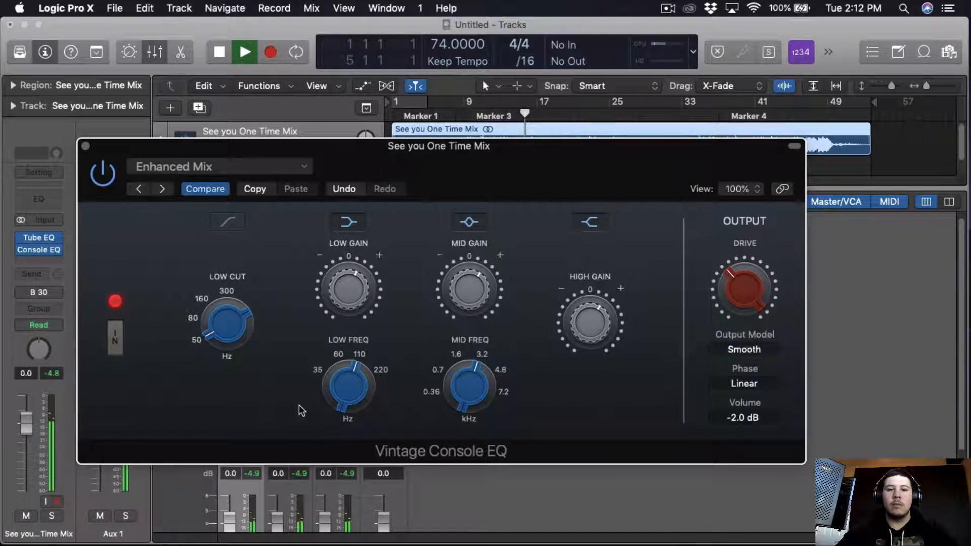
pyautogui.press('space')
pyautogui.press('super+w')
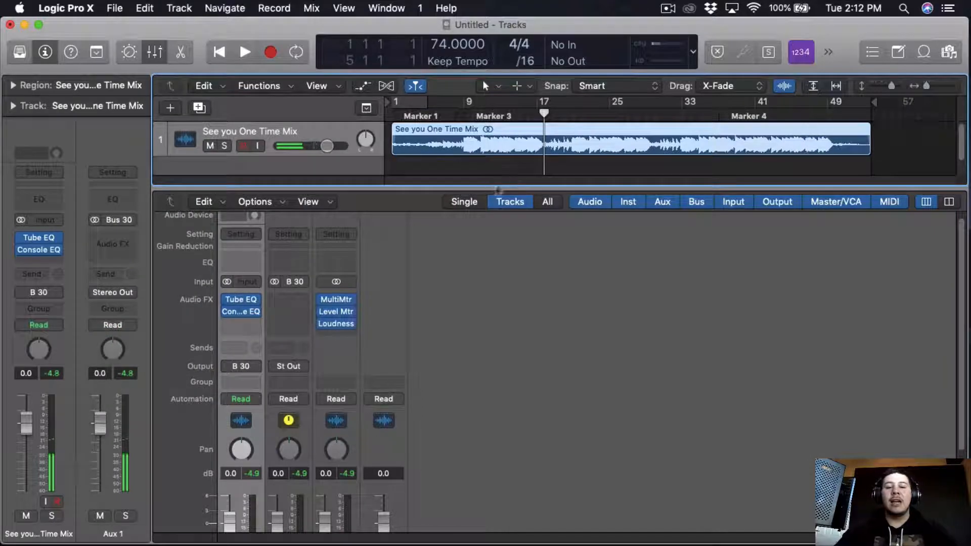
# Insert a stereo Compressor below the Console EQ on the See you One Time Mix channel.
pyautogui.click(253, 322)
pyautogui.moveTo(285, 537)
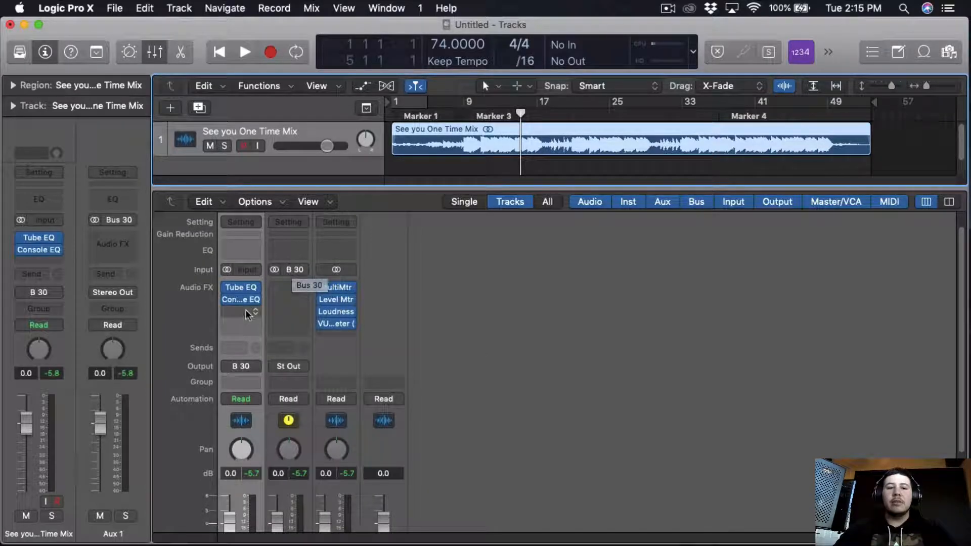
pyautogui.click(243, 309)
pyautogui.moveTo(258, 440)
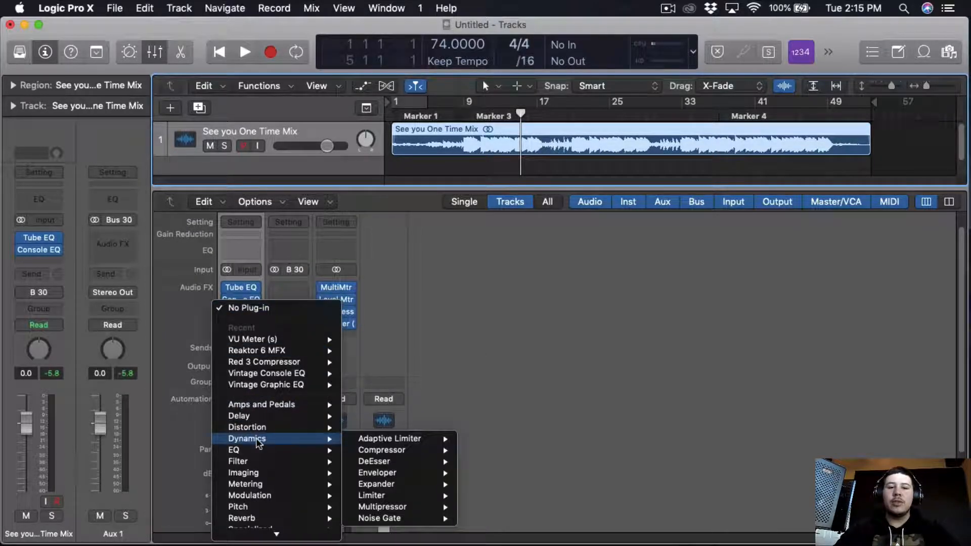
pyautogui.moveTo(415, 453)
pyautogui.click(473, 450)
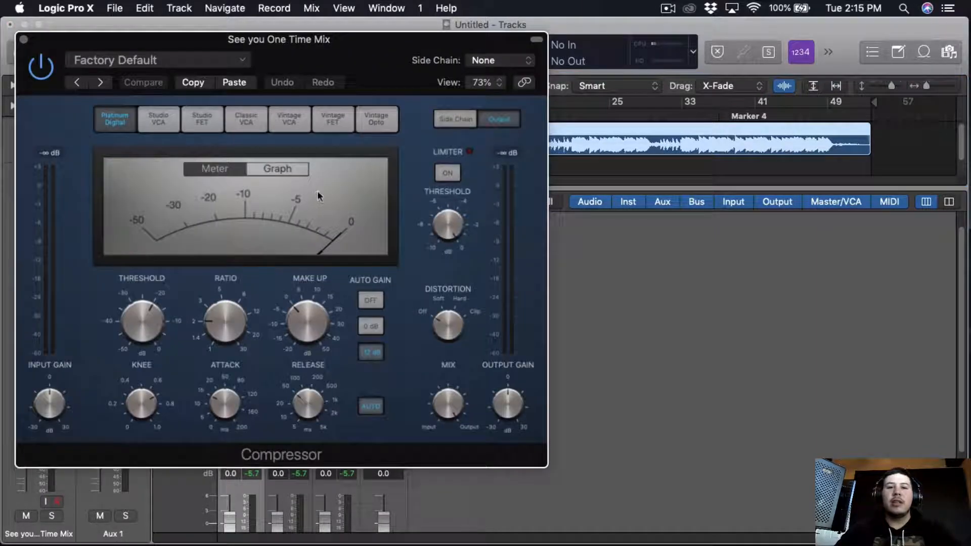
# Switch off the Compressor's Auto Gain and place its window clear of the timeline ruler.
pyautogui.moveTo(349, 66); pyautogui.dragTo(405, 140)
pyautogui.click(421, 374)
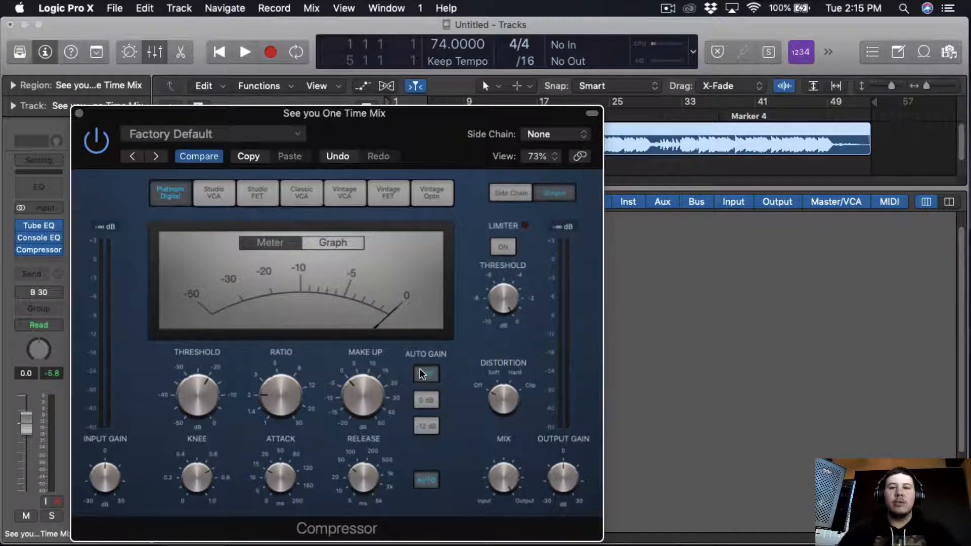
pyautogui.moveTo(411, 150); pyautogui.dragTo(472, 111)
pyautogui.moveTo(484, 155)
pyautogui.mouseDown()
pyautogui.moveTo(486, 180)
pyautogui.moveTo(483, 157)
pyautogui.mouseUp()
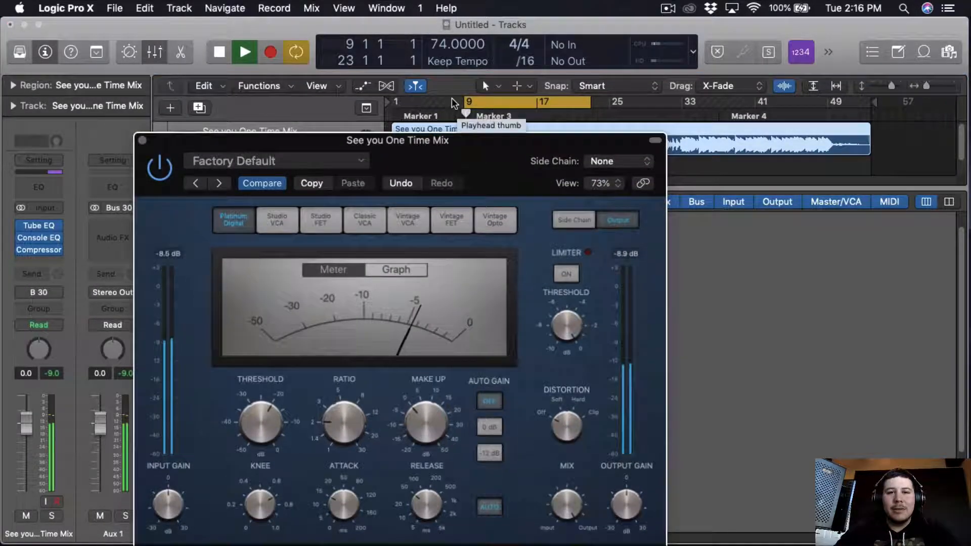
# Set the cycle range to bars 6 to 9 and stop playback.
pyautogui.click(455, 108)
pyautogui.click(467, 100)
pyautogui.moveTo(466, 101); pyautogui.dragTo(438, 102)
pyautogui.press('space')
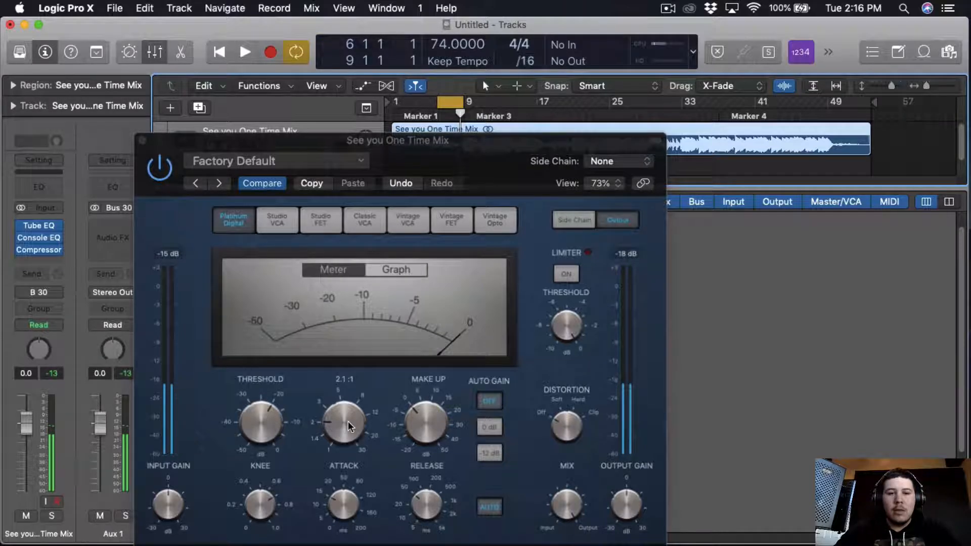
# Turn the cycle off, play the song and set the Compressor's threshold to -13.0 dB.
pyautogui.click(348, 421)
pyautogui.moveTo(264, 423); pyautogui.dragTo(265, 422)
pyautogui.moveTo(489, 182); pyautogui.dragTo(489, 147)
pyautogui.click(448, 102)
pyautogui.press('space')
pyautogui.moveTo(277, 376)
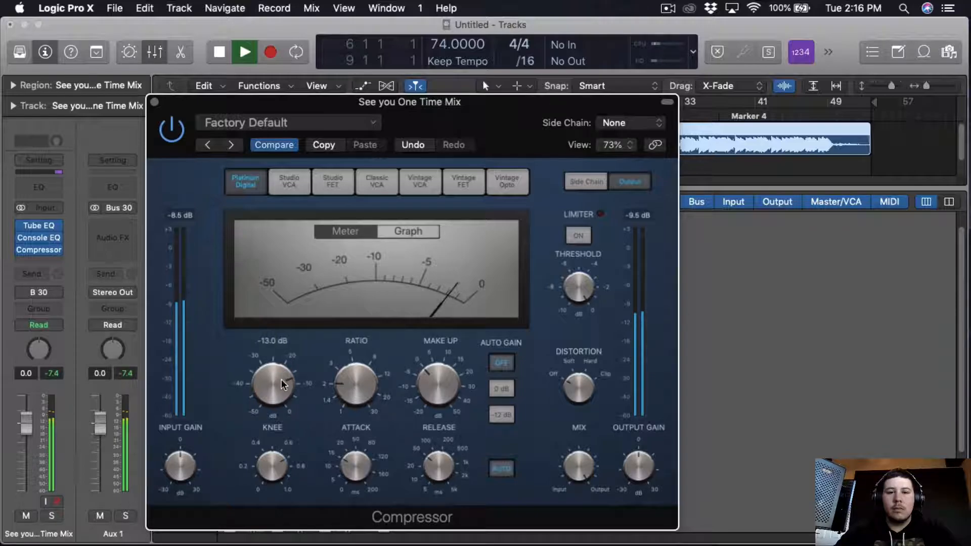
# Audition the Compressor's VCA, FET and Opto models during playback, settle on Vintage VCA, and stop the song.
pyautogui.click(289, 183)
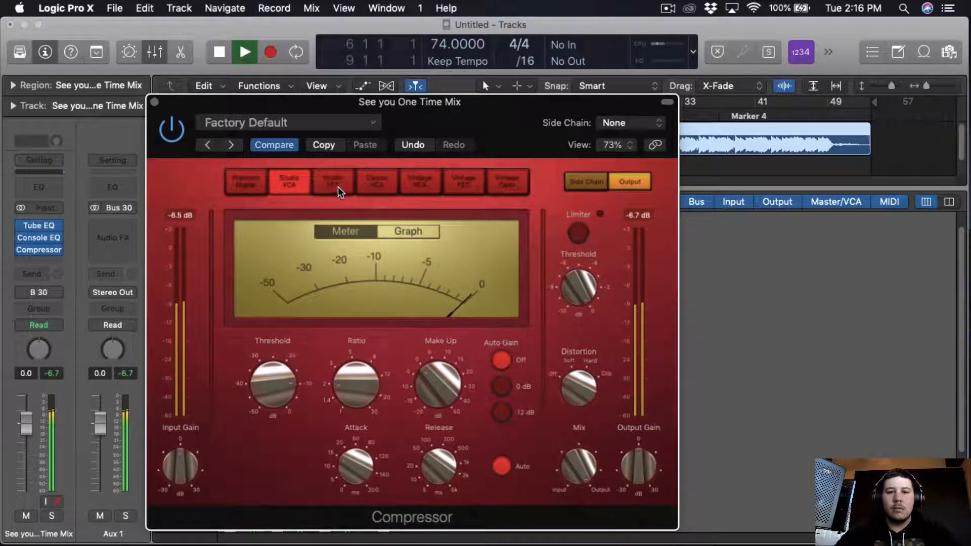
pyautogui.click(336, 177)
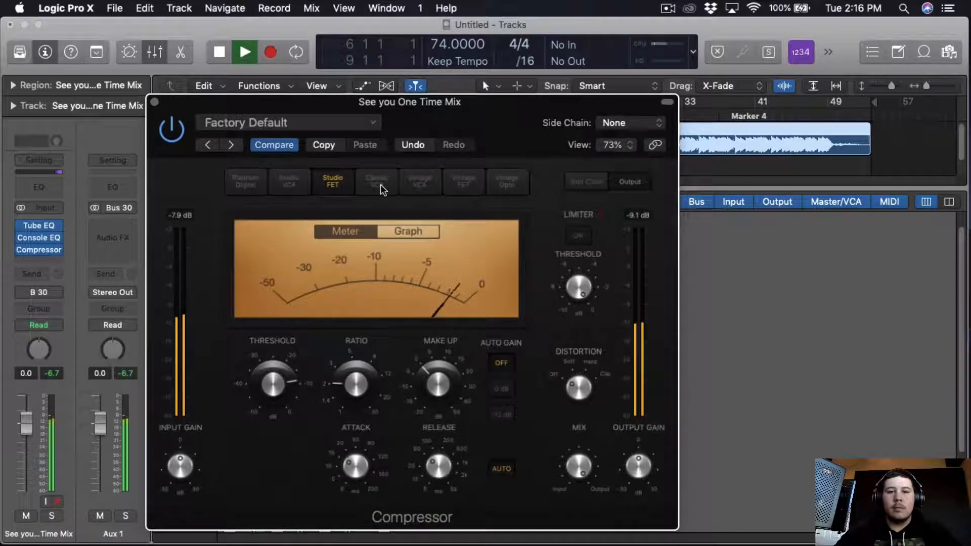
pyautogui.click(383, 190)
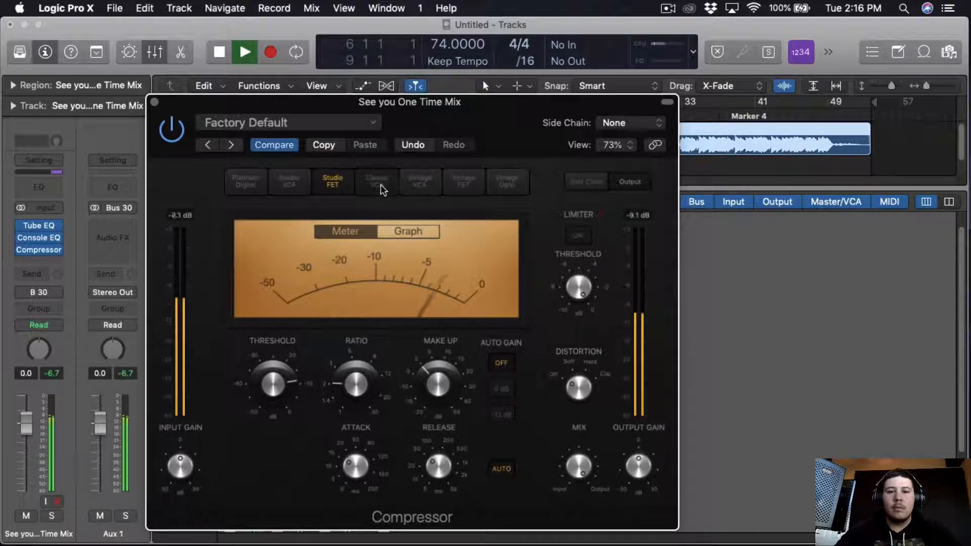
pyautogui.click(418, 188)
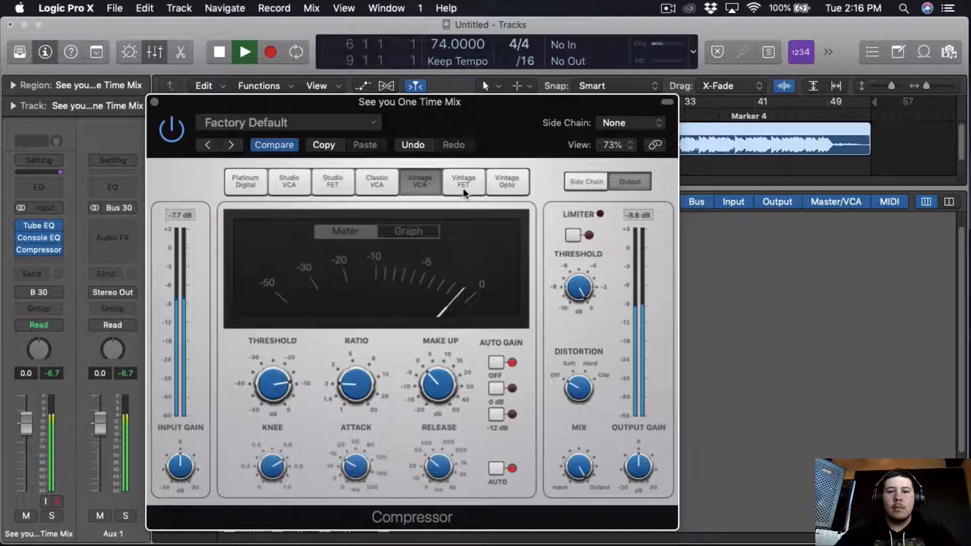
pyautogui.click(463, 187)
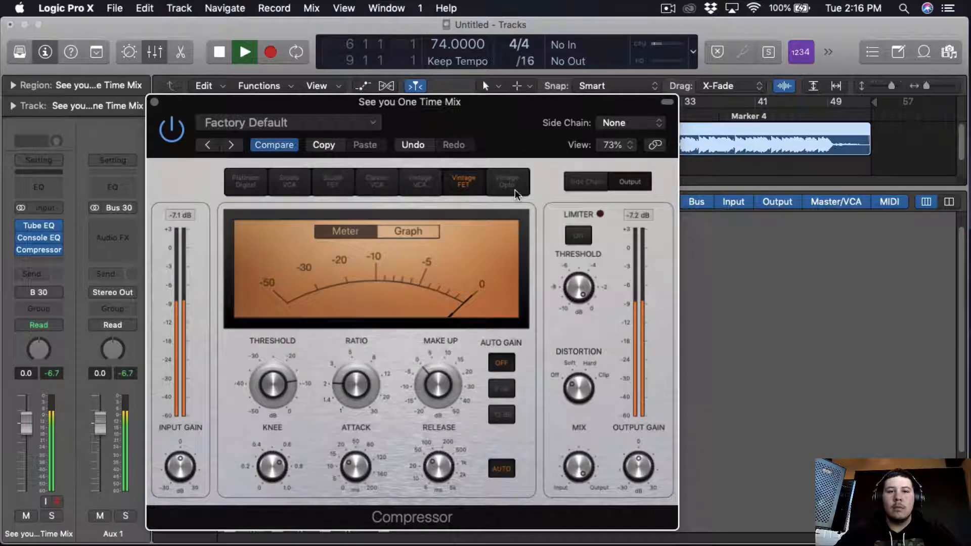
pyautogui.click(514, 189)
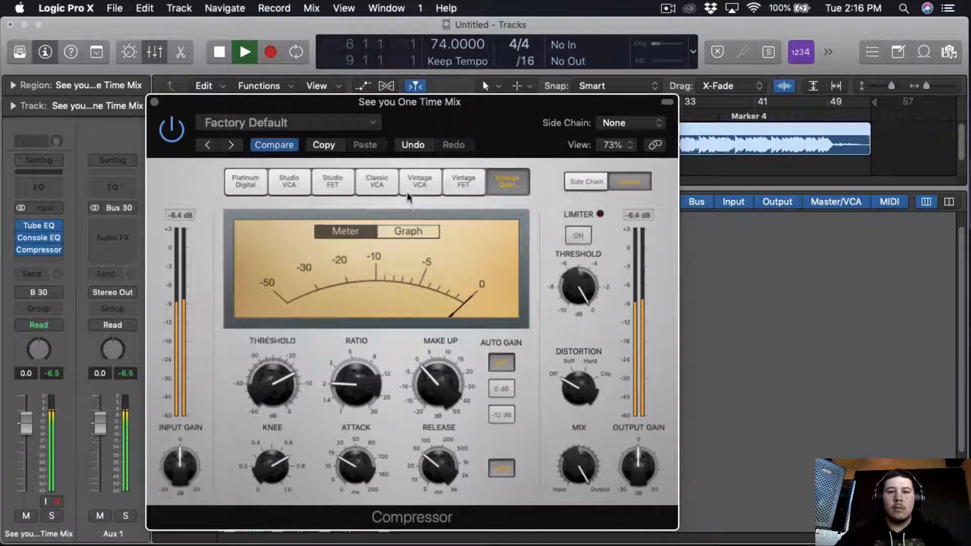
pyautogui.click(409, 189)
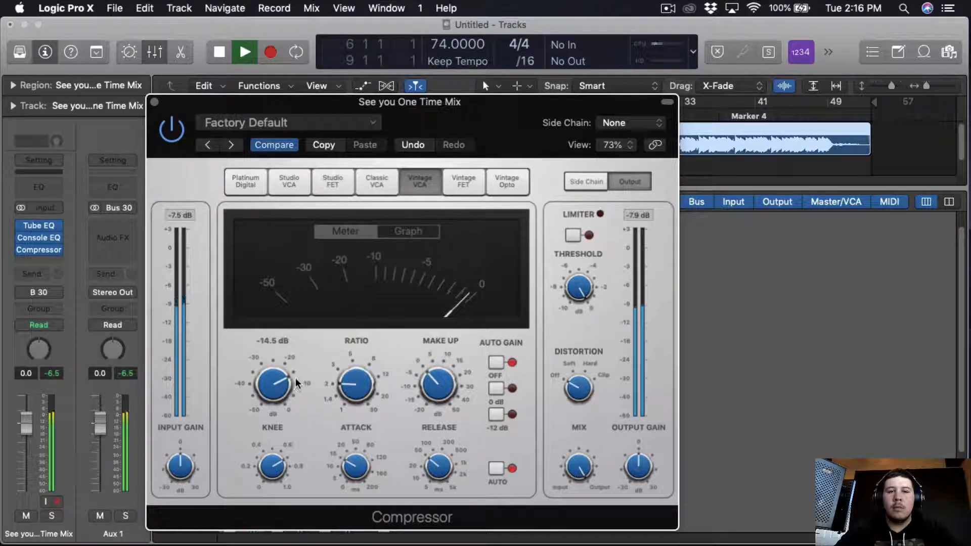
pyautogui.press('space')
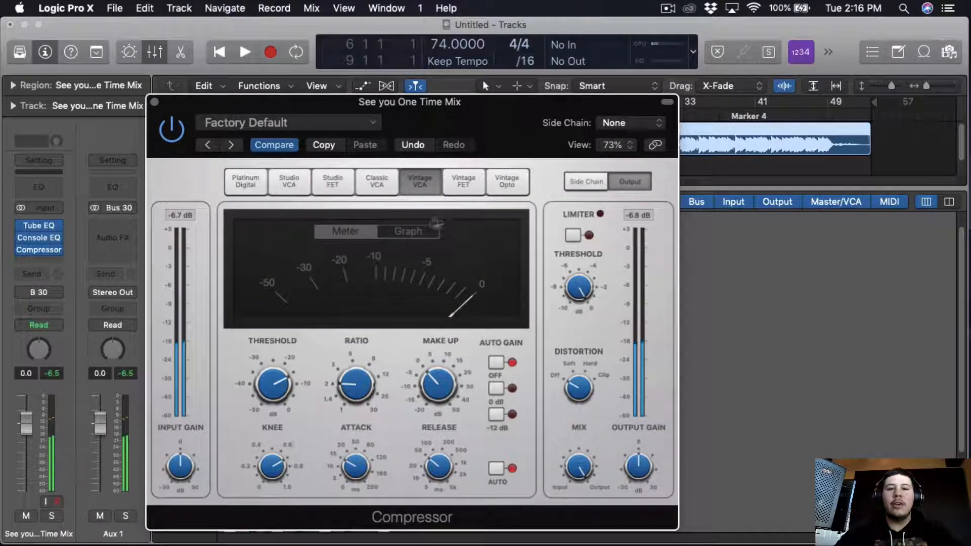
# Set the Vintage VCA compressor's threshold to -14.0 dB while the song plays, and stop playback.
pyautogui.moveTo(293, 381); pyautogui.dragTo(280, 342)
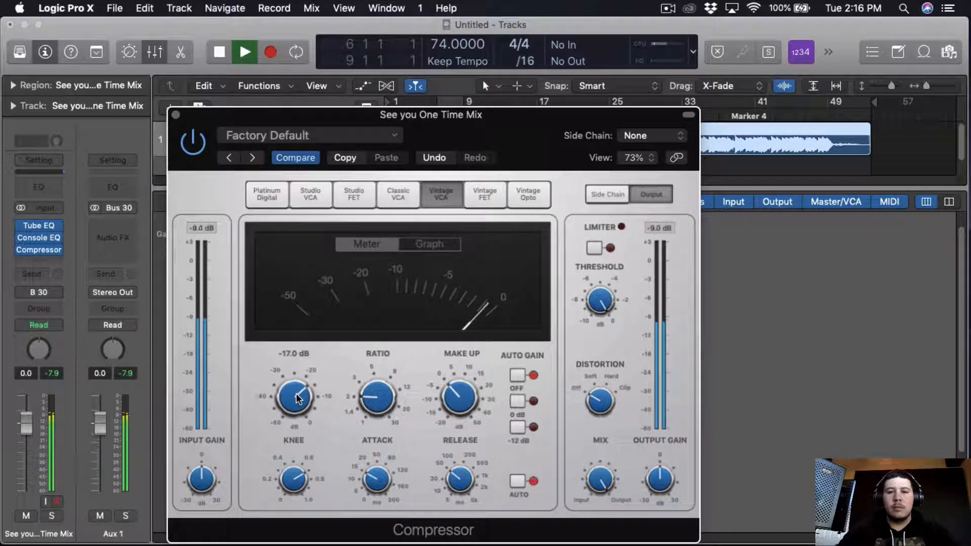
pyautogui.moveTo(296, 393); pyautogui.dragTo(299, 385)
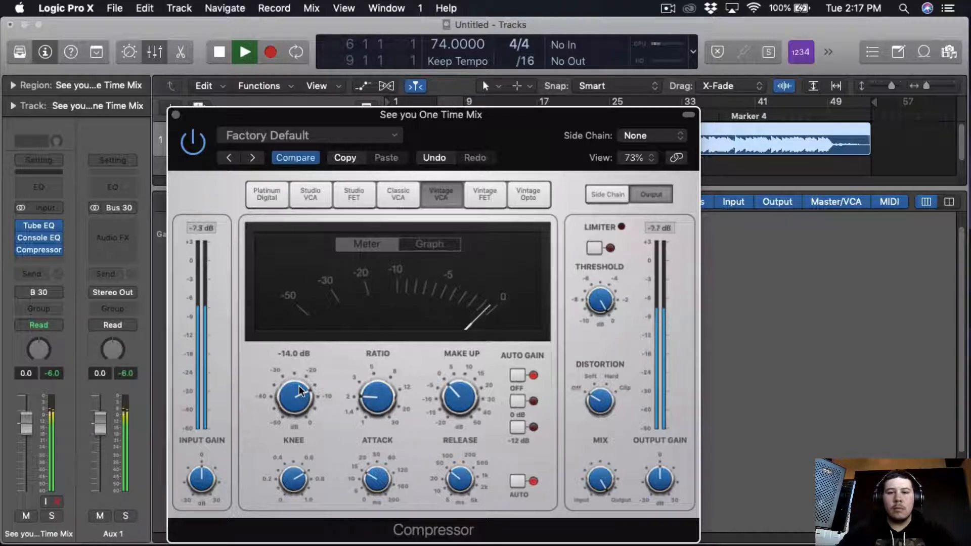
pyautogui.press('space')
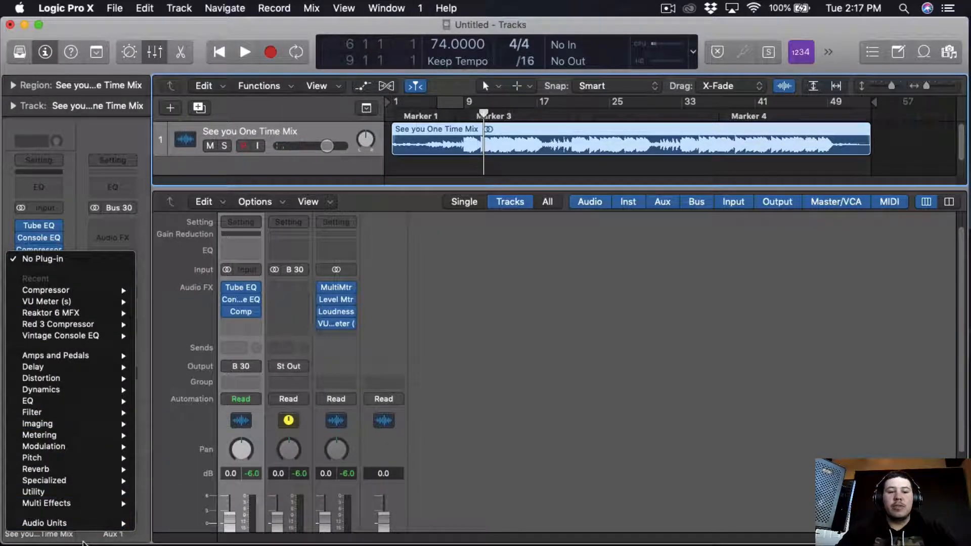
# Insert the Waves H-Comp (s) Audio Unit below the Compressor on the mix channel.
pyautogui.moveTo(46, 522)
pyautogui.moveTo(213, 360)
pyautogui.moveTo(303, 363)
pyautogui.moveTo(408, 362)
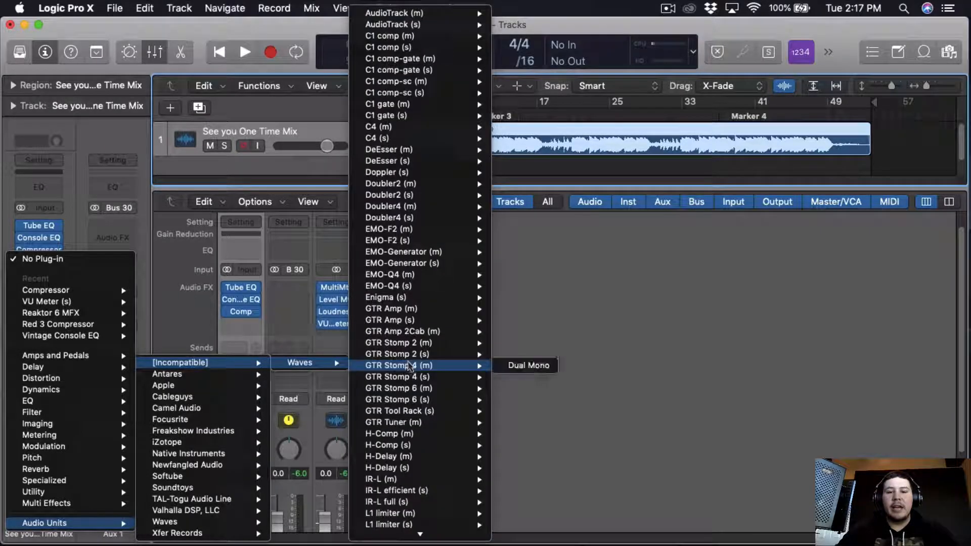
pyautogui.moveTo(438, 444)
pyautogui.click(525, 446)
# Adjust the H-Comp's ratio and release, and set its attack to 0.50, punch to about 15 and analog to 1.
pyautogui.moveTo(359, 63); pyautogui.dragTo(502, 73)
pyautogui.moveTo(395, 353); pyautogui.dragTo(394, 366)
pyautogui.moveTo(219, 263); pyautogui.dragTo(219, 272)
pyautogui.moveTo(276, 349); pyautogui.dragTo(276, 382)
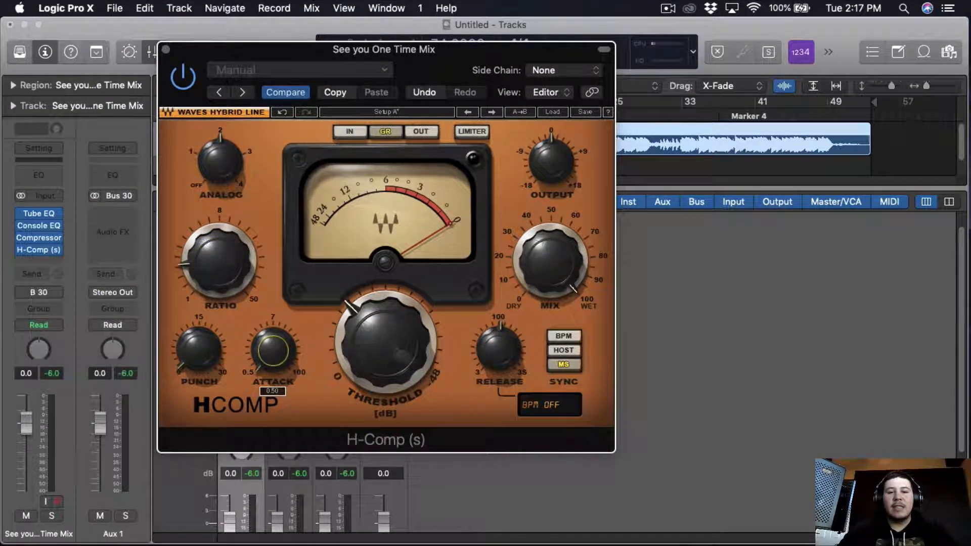
pyautogui.moveTo(526, 348); pyautogui.dragTo(525, 382)
pyautogui.moveTo(180, 360); pyautogui.dragTo(179, 328)
# Fine-tune the H-Comp's threshold by ear during playback, then close the plug-in window.
pyautogui.moveTo(343, 324); pyautogui.dragTo(343, 356)
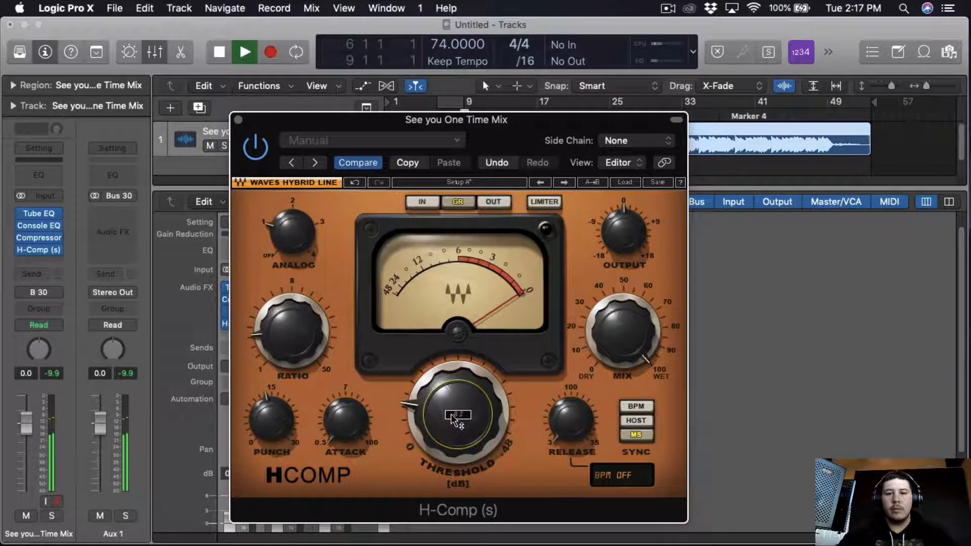
pyautogui.moveTo(452, 424); pyautogui.dragTo(460, 430)
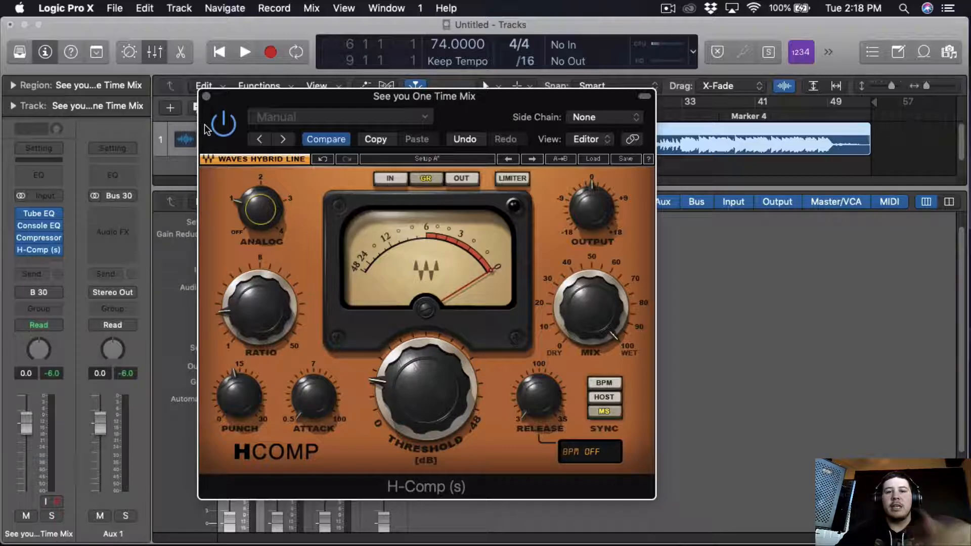
pyautogui.click(206, 96)
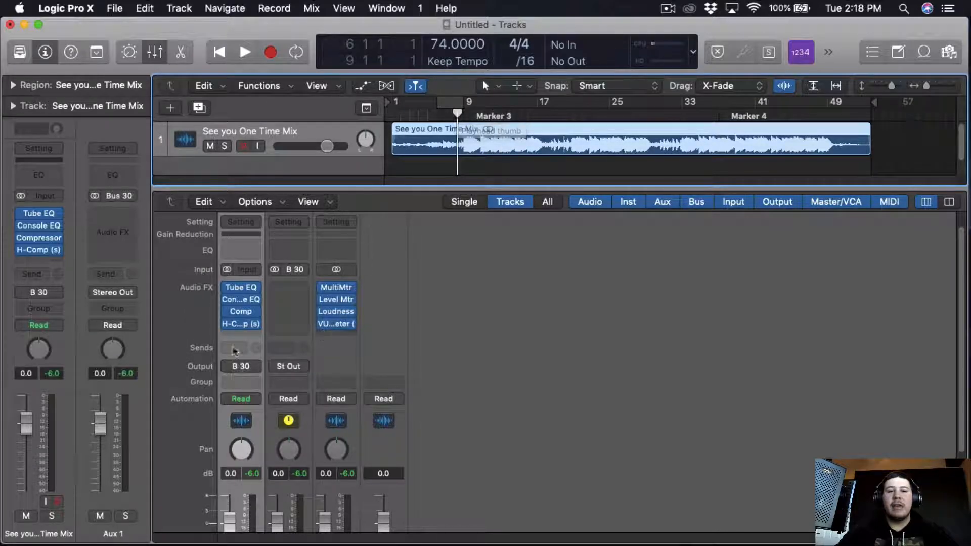
# Insert the Waves MV2 (s) Audio Unit below the H-Comp on the mix channel.
pyautogui.click(247, 329)
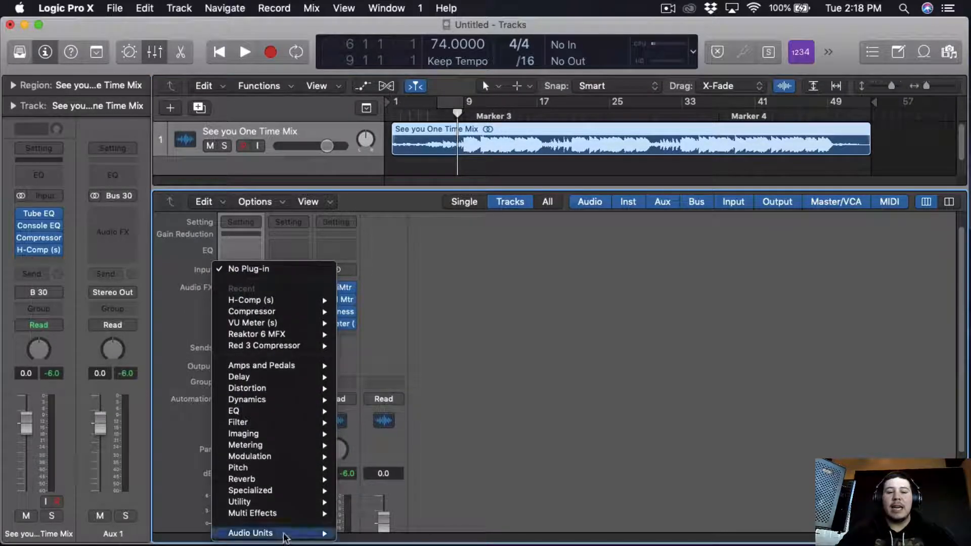
pyautogui.moveTo(250, 533)
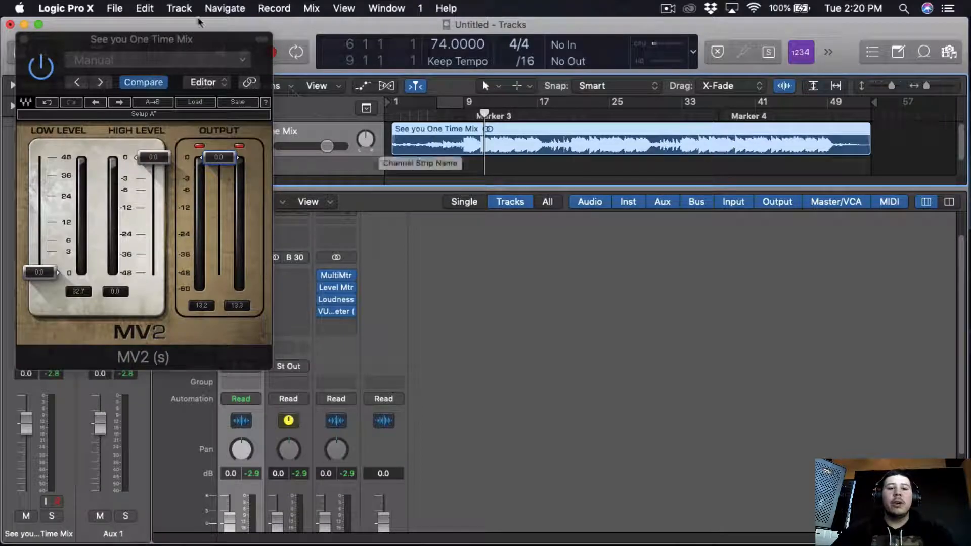
pyautogui.moveTo(170, 39); pyautogui.dragTo(360, 55)
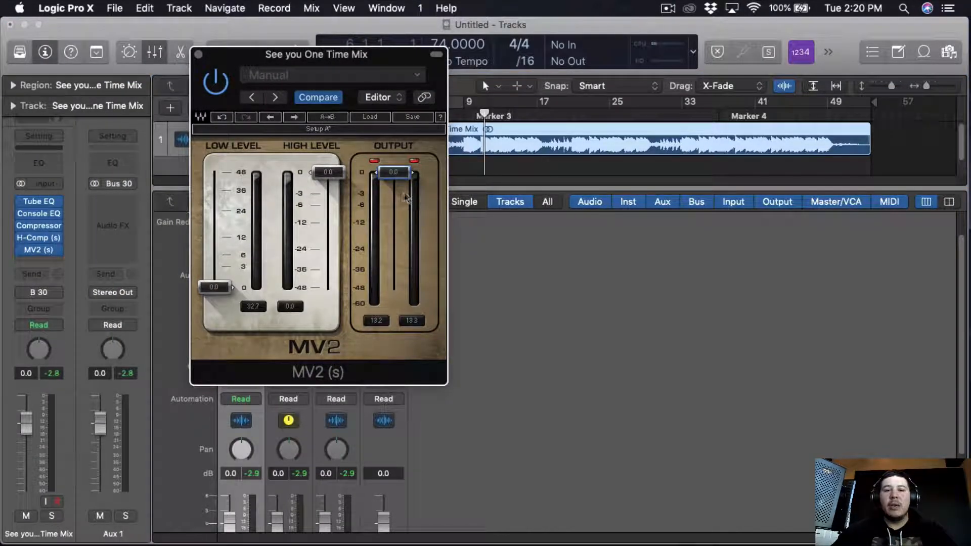
# Set the MV2's output to -1.0, its high level to -0.9 and its low level to 1.1.
pyautogui.scroll(-3, 394, 200)
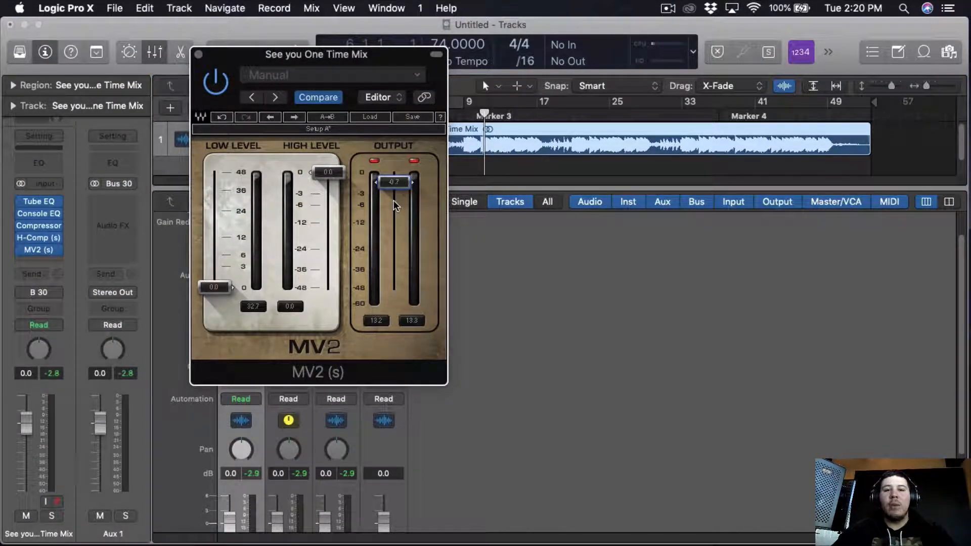
pyautogui.scroll(-2, 393, 201)
pyautogui.scroll(-3, 314, 225)
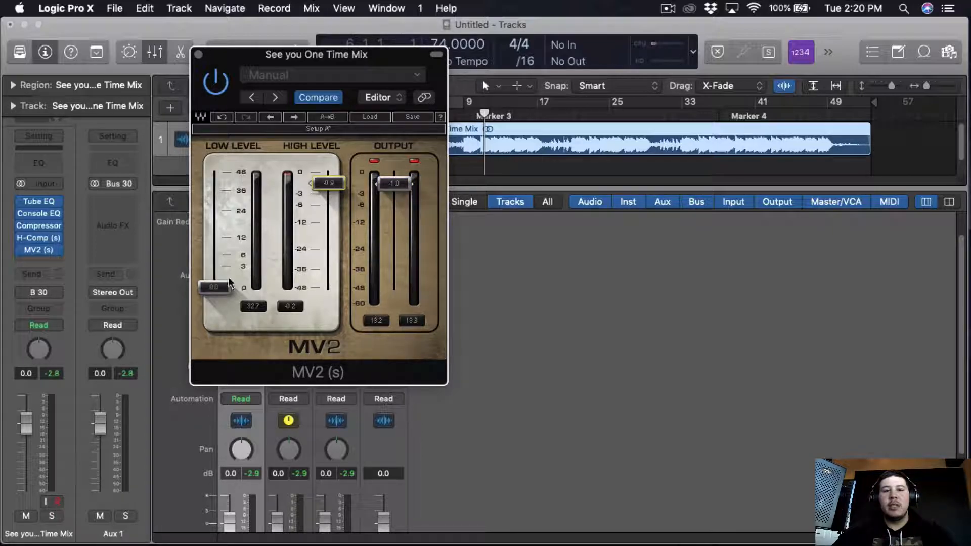
pyautogui.scroll(3, 230, 281)
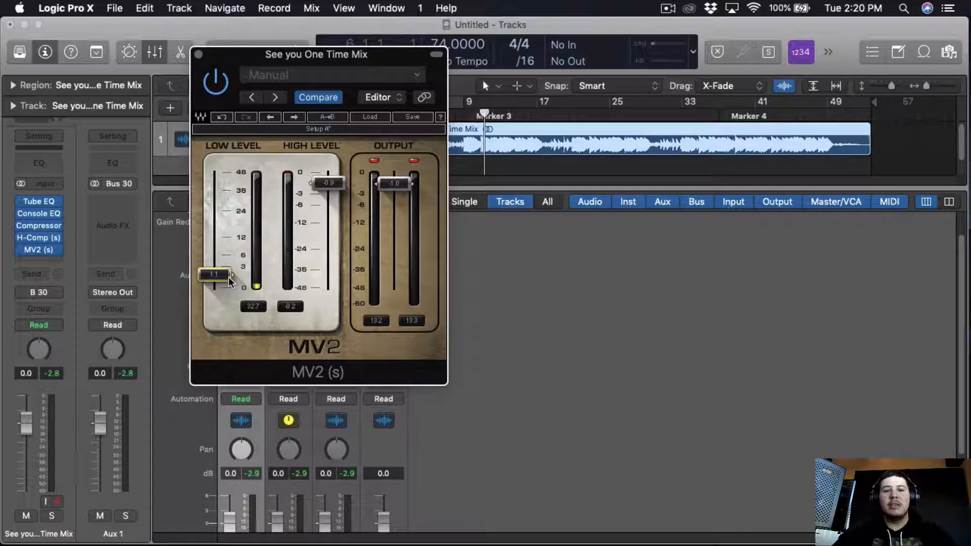
# Keep the Stereo Out Loudness Meter beside the MV2 and set its high level to -3.0 and low level to 3.2 during looped playback.
pyautogui.moveTo(970, 121); pyautogui.dragTo(657, 122)
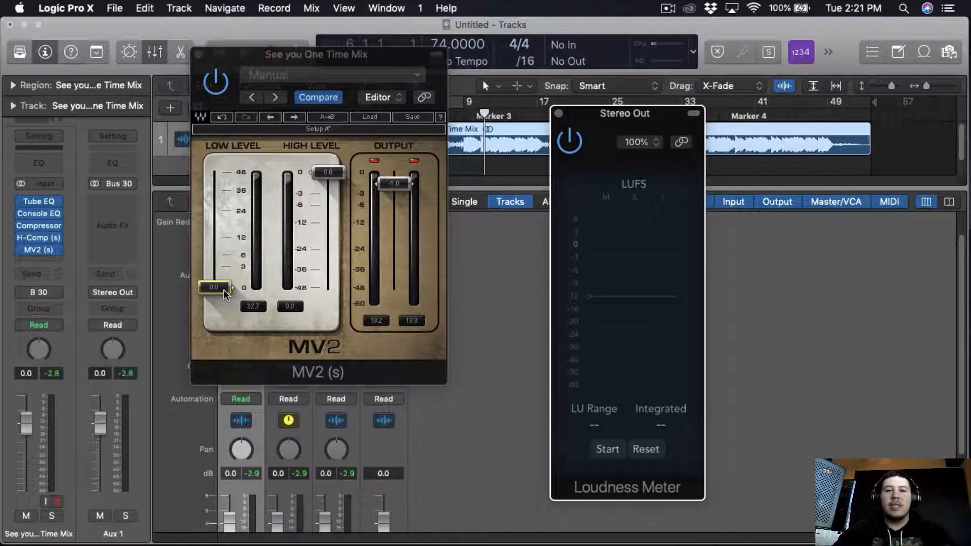
pyautogui.moveTo(392, 50); pyautogui.dragTo(382, 57)
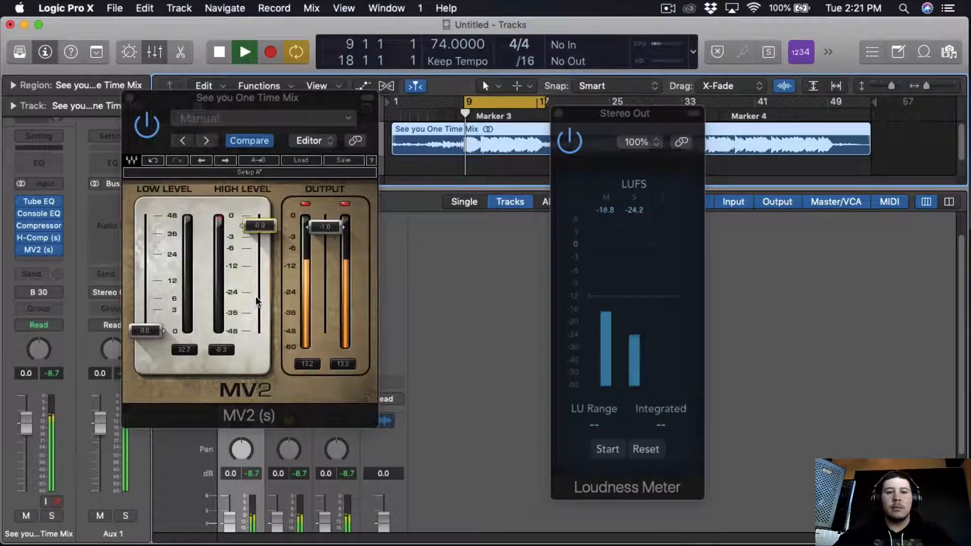
pyautogui.scroll(-3, 256, 296)
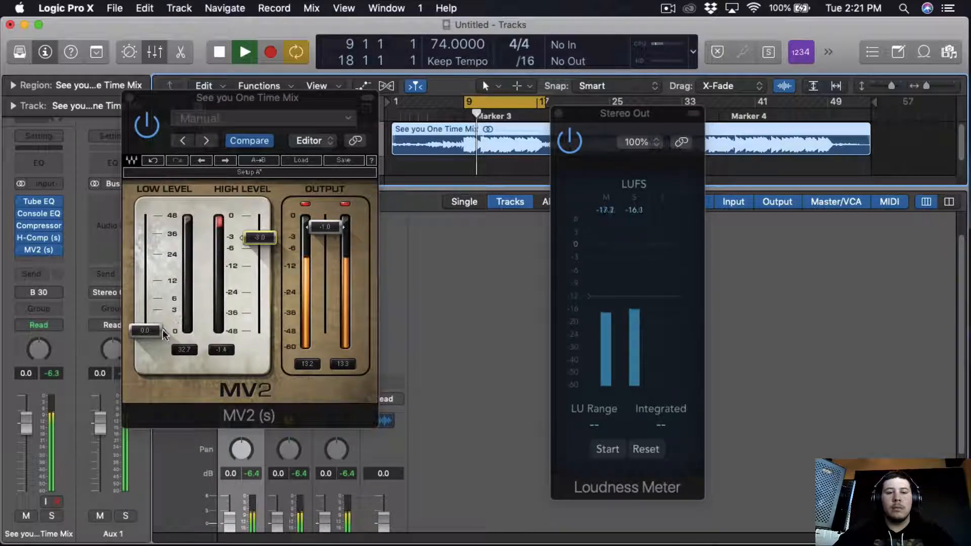
pyautogui.scroll(5, 160, 327)
pyautogui.scroll(-1, 160, 327)
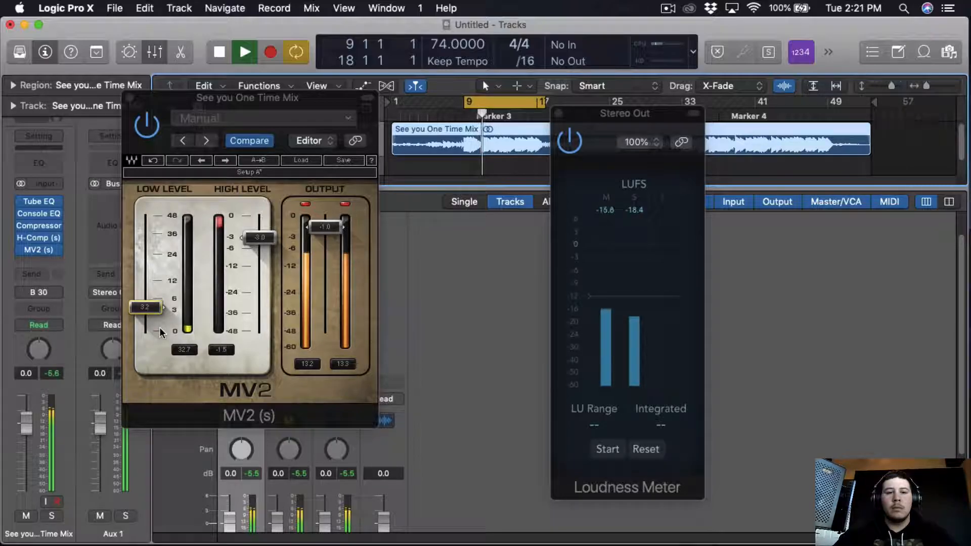
# Set the MV2's high level to -3.9 and low level to 4.0 during looped playback, stop playback and close the plug-in.
pyautogui.scroll(-1, 160, 327)
pyautogui.scroll(-10, 255, 299)
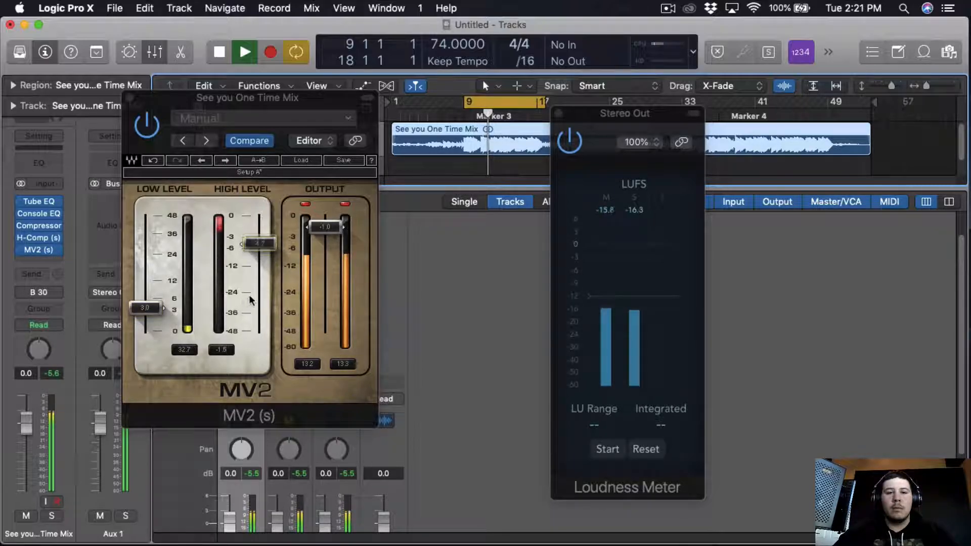
pyautogui.scroll(-1, 256, 302)
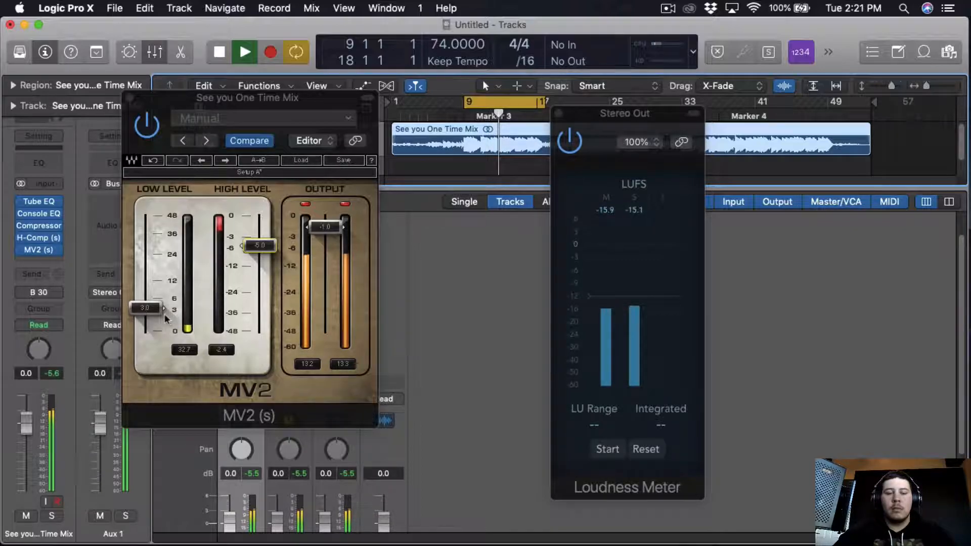
pyautogui.scroll(10, 151, 317)
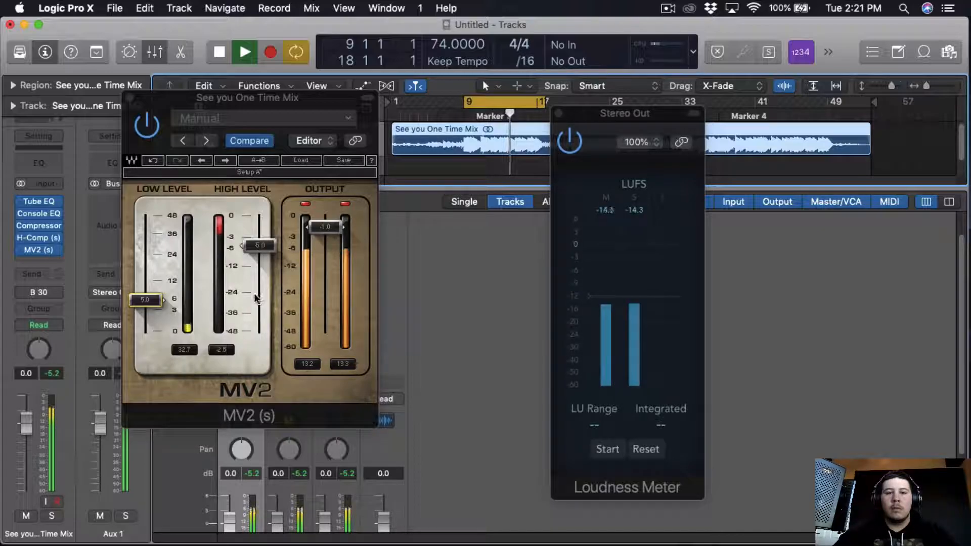
pyautogui.click(269, 244)
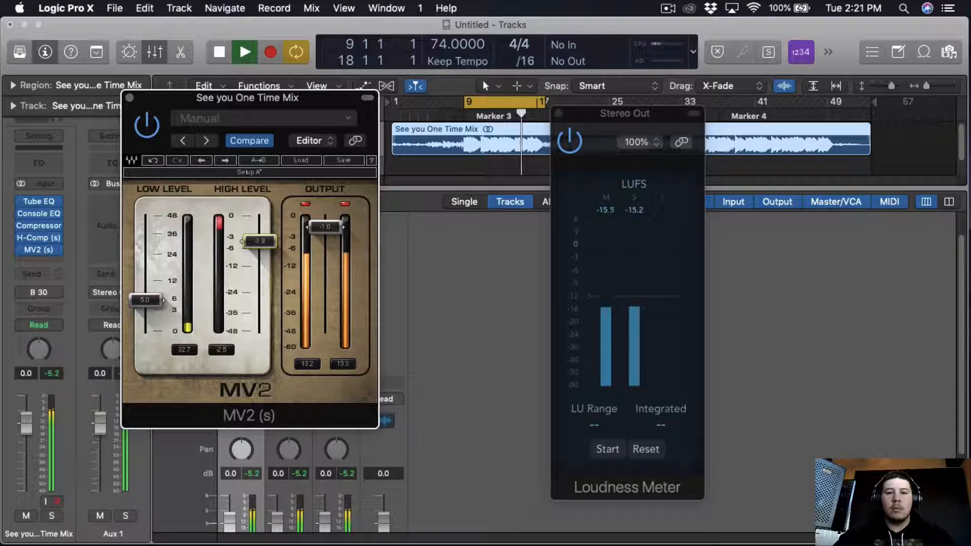
pyautogui.moveTo(157, 302); pyautogui.dragTo(157, 305)
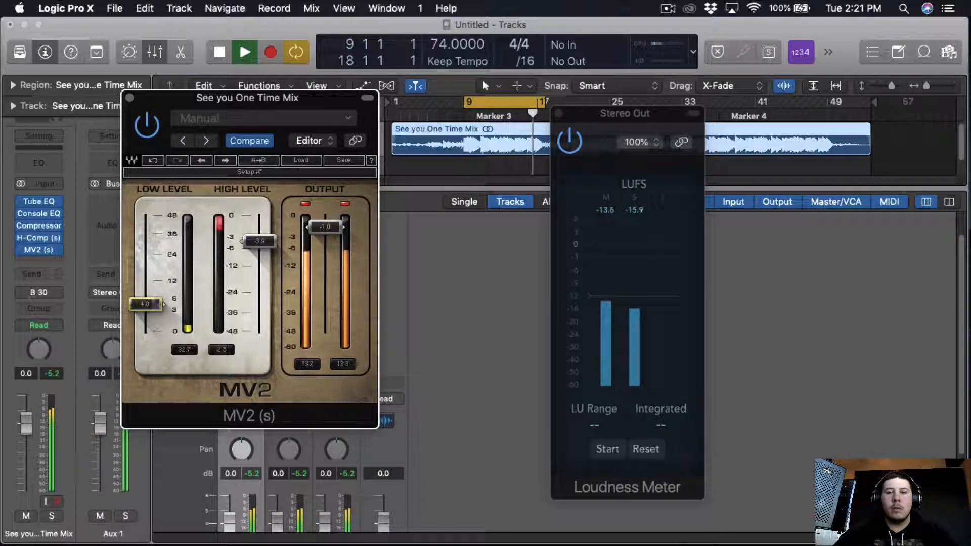
pyautogui.press('space')
pyautogui.click(130, 98)
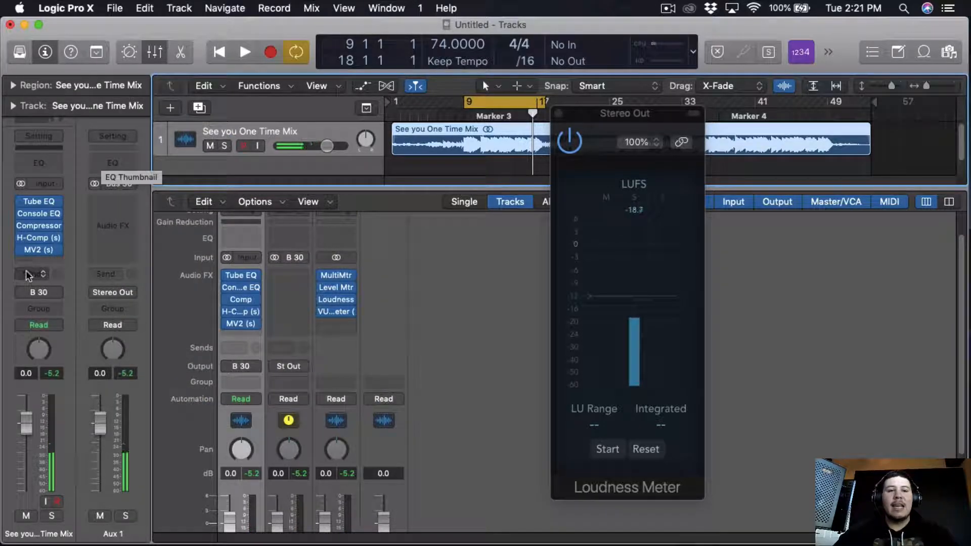
# Insert the Ozone 8 Elements Audio Unit below the MV2 on the mix channel and start its Master Assistant with the Streaming target.
pyautogui.click(39, 259)
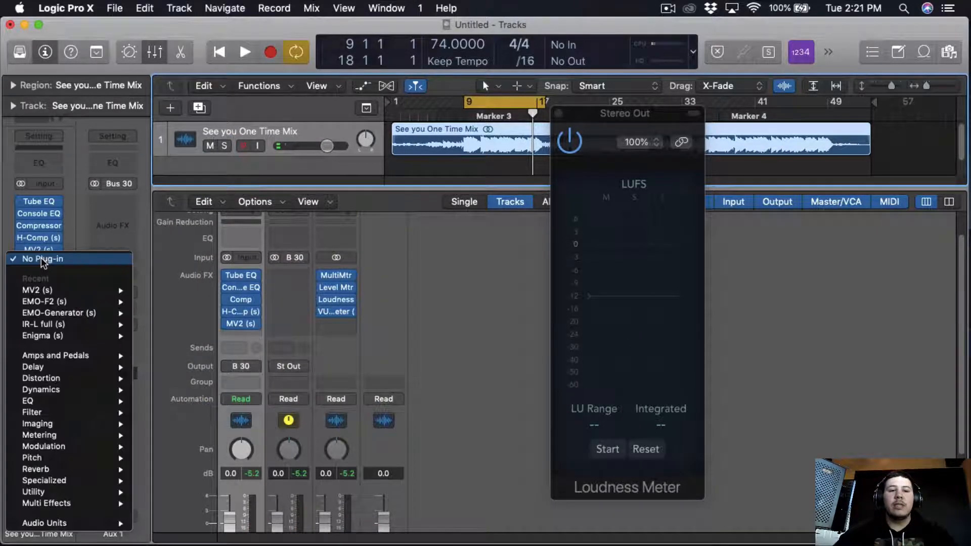
pyautogui.moveTo(45, 523)
pyautogui.moveTo(167, 442)
pyautogui.moveTo(323, 465)
pyautogui.click(418, 466)
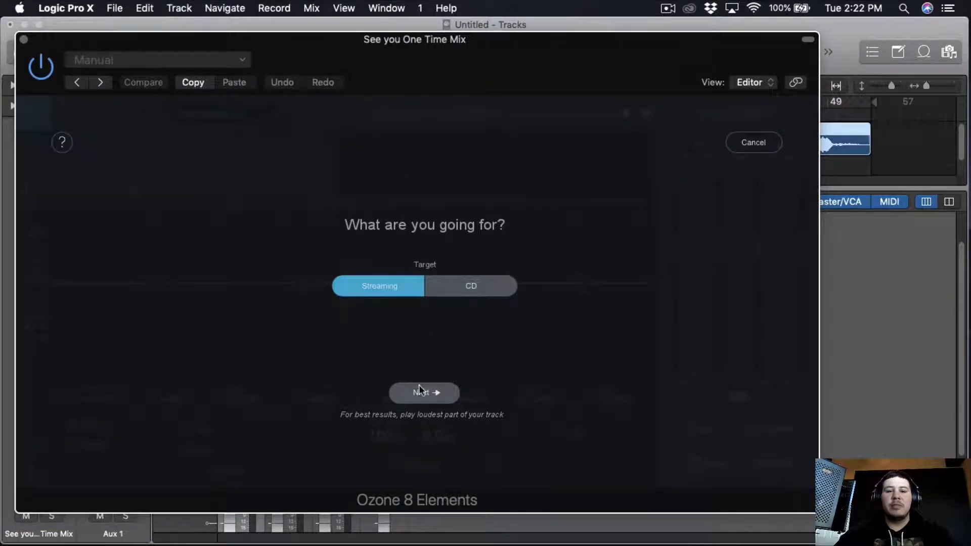
pyautogui.click(422, 392)
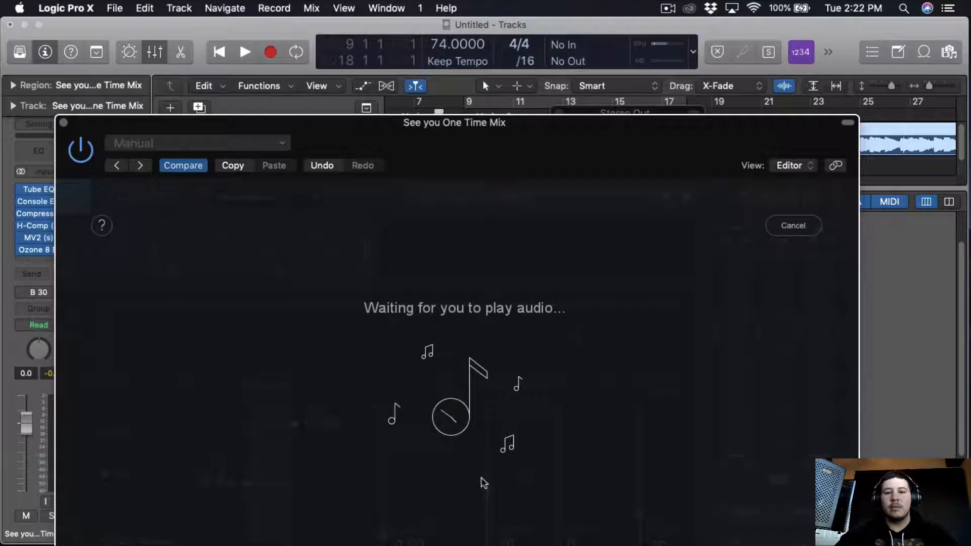
# Play the mix for the Master Assistant to analyze, accept its suggestion, inspect the Equalizer settings and stop playback.
pyautogui.press('space')
pyautogui.moveTo(546, 159); pyautogui.dragTo(574, 52)
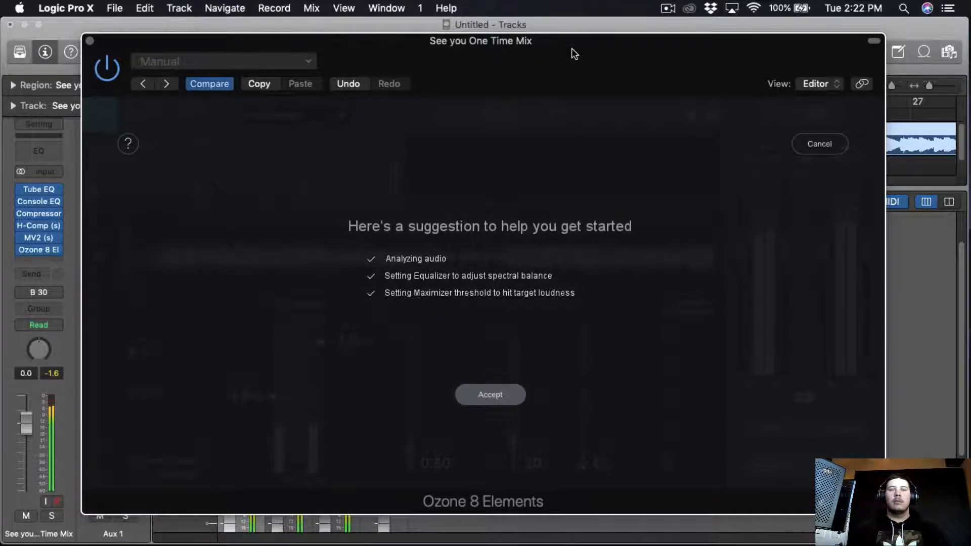
pyautogui.click(480, 390)
pyautogui.click(245, 162)
pyautogui.click(177, 172)
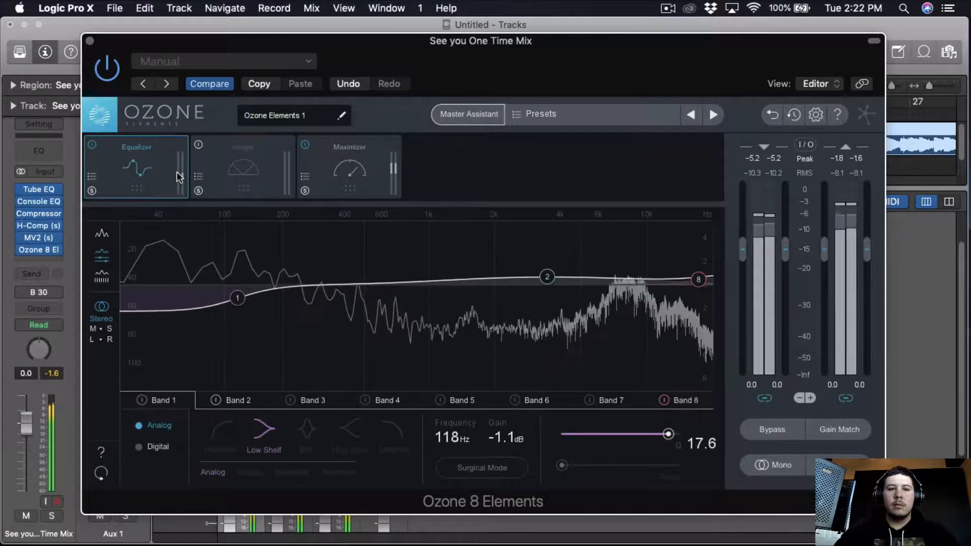
pyautogui.press('space')
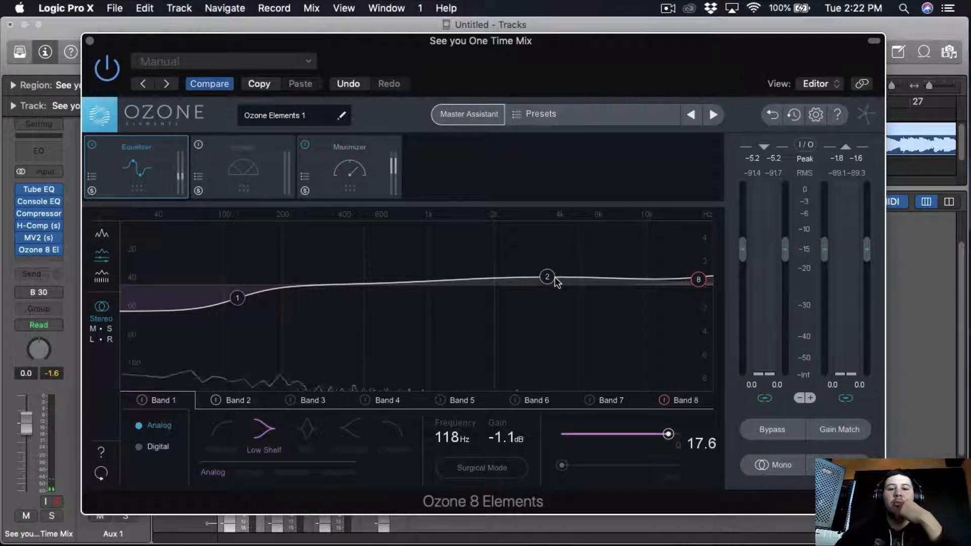
# Raise the mid gain slightly in the mix channel's Vintage Console EQ and close that plug-in.
pyautogui.moveTo(577, 91); pyautogui.dragTo(606, 76)
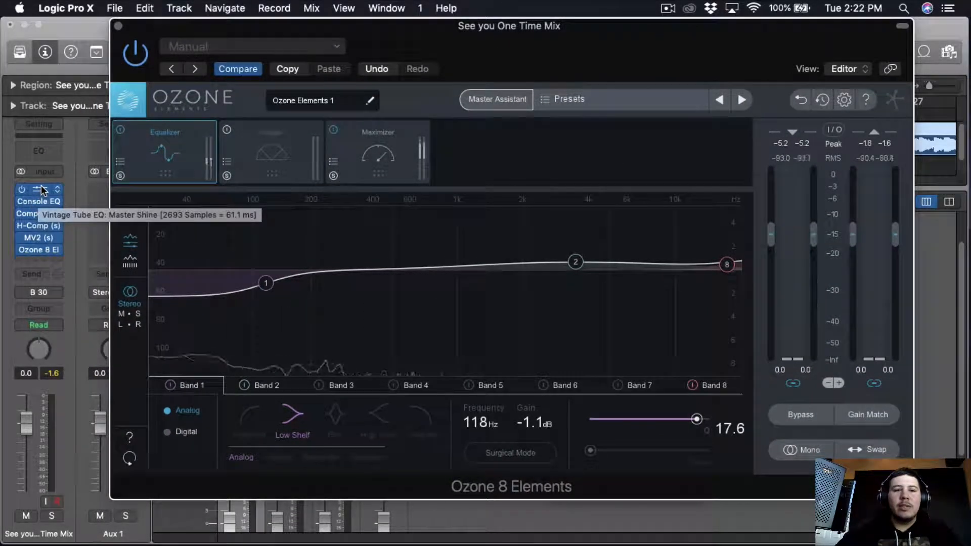
pyautogui.click(41, 202)
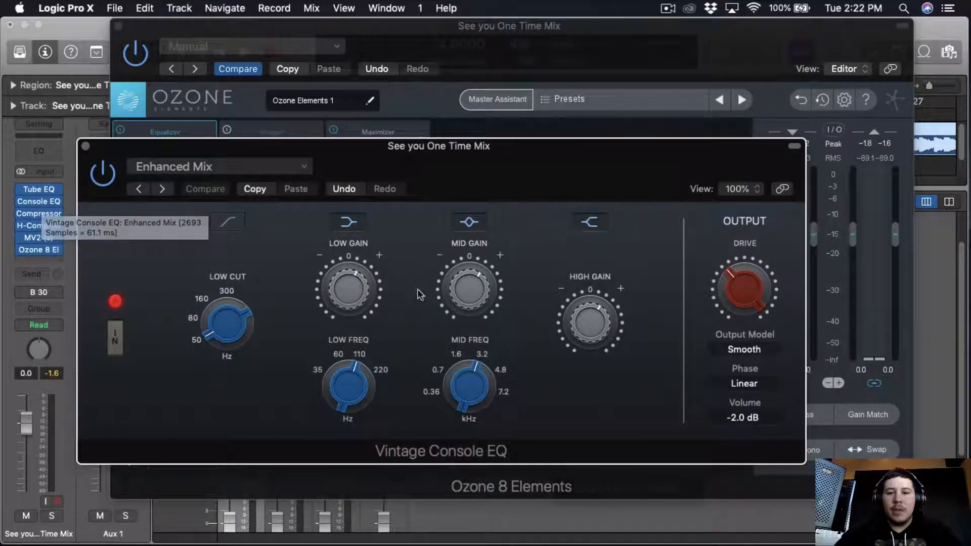
pyautogui.moveTo(535, 174); pyautogui.dragTo(481, 125)
pyautogui.moveTo(419, 255); pyautogui.dragTo(418, 249)
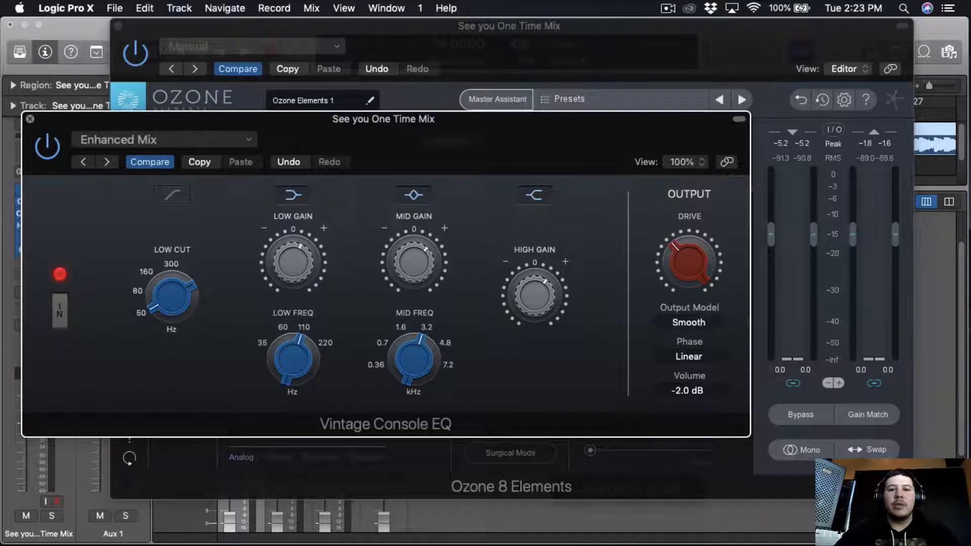
pyautogui.click(30, 119)
# Show the Ozone Maximizer and load the Adaptive Dynamics preset from the All-Purpose Mastering group.
pyautogui.click(376, 154)
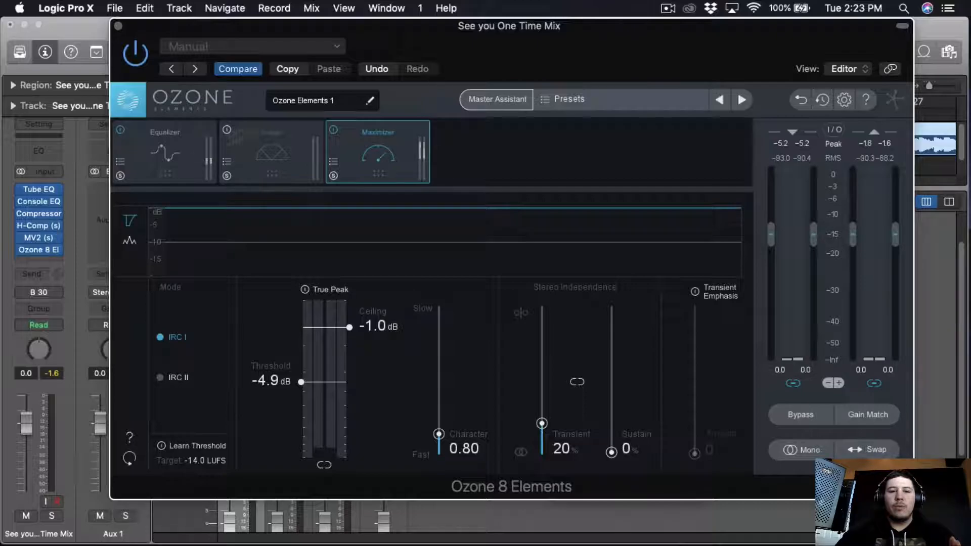
pyautogui.moveTo(517, 31); pyautogui.dragTo(440, 196)
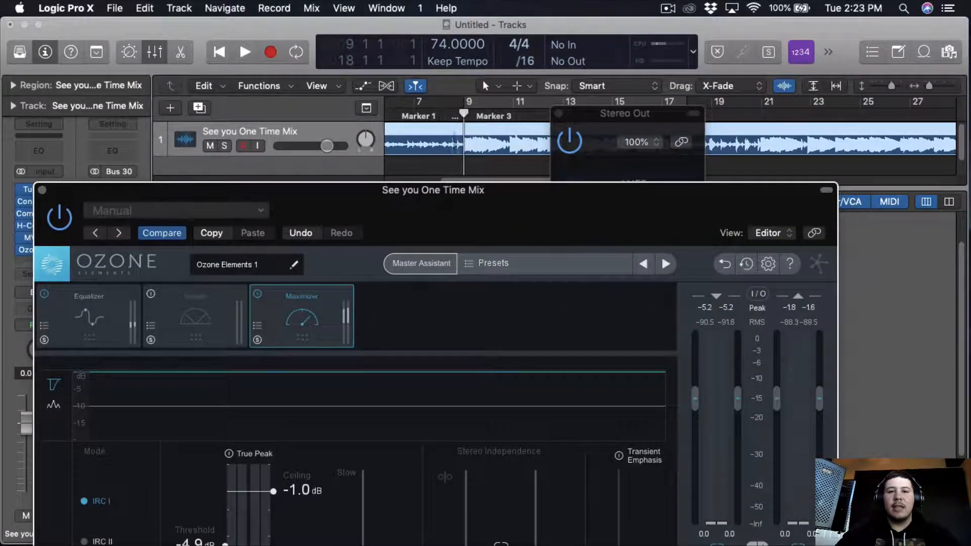
pyautogui.moveTo(520, 191); pyautogui.dragTo(527, 99)
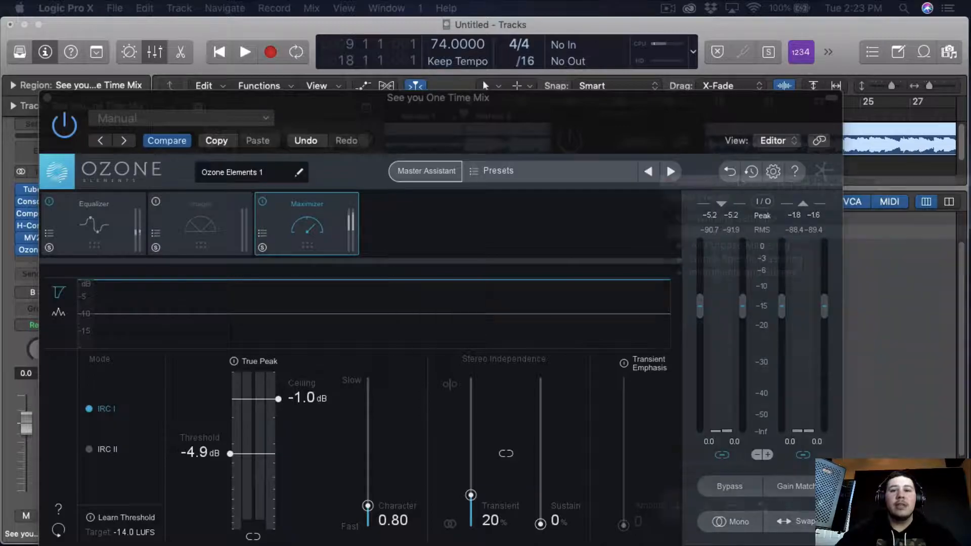
pyautogui.click(498, 170)
pyautogui.click(475, 212)
pyautogui.moveTo(535, 134); pyautogui.dragTo(669, 104)
pyautogui.moveTo(442, 116); pyautogui.dragTo(430, 83)
pyautogui.moveTo(230, 409)
pyautogui.mouseDown()
pyautogui.moveTo(219, 417)
pyautogui.moveTo(221, 405)
pyautogui.mouseUp()
# Bring up the Stereo Out Loudness Meter from the mixer and arrange it beside the Ozone 8 Elements window.
pyautogui.moveTo(333, 63); pyautogui.dragTo(290, 347)
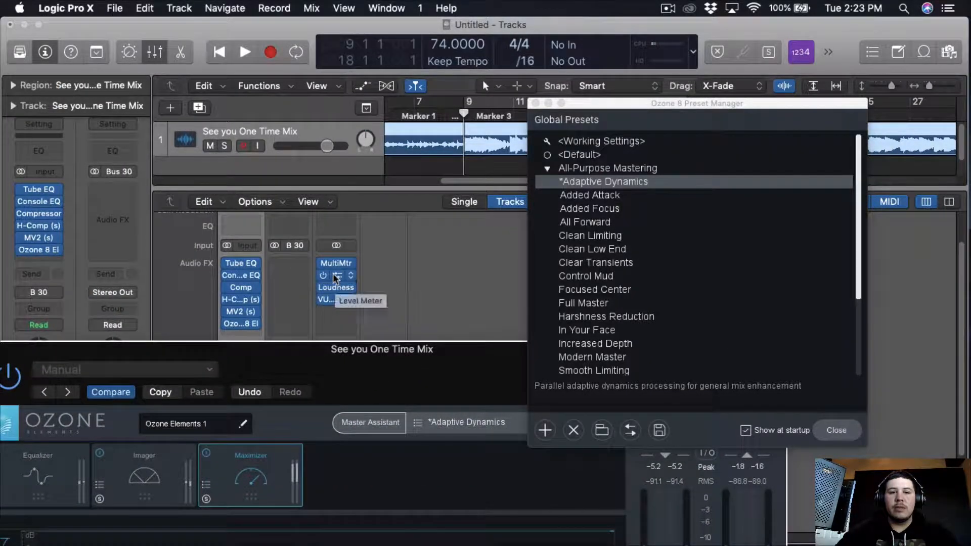
pyautogui.click(334, 286)
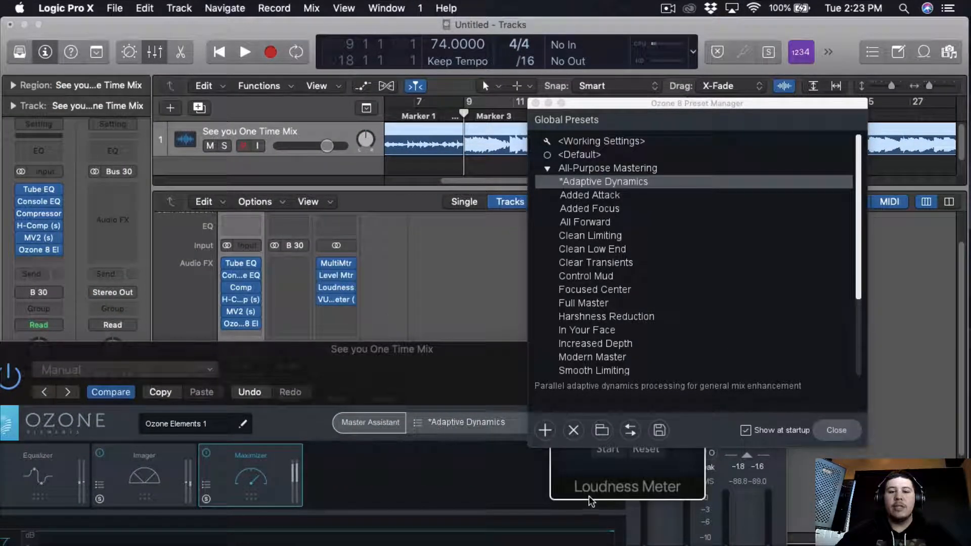
pyautogui.moveTo(575, 484); pyautogui.dragTo(439, 429)
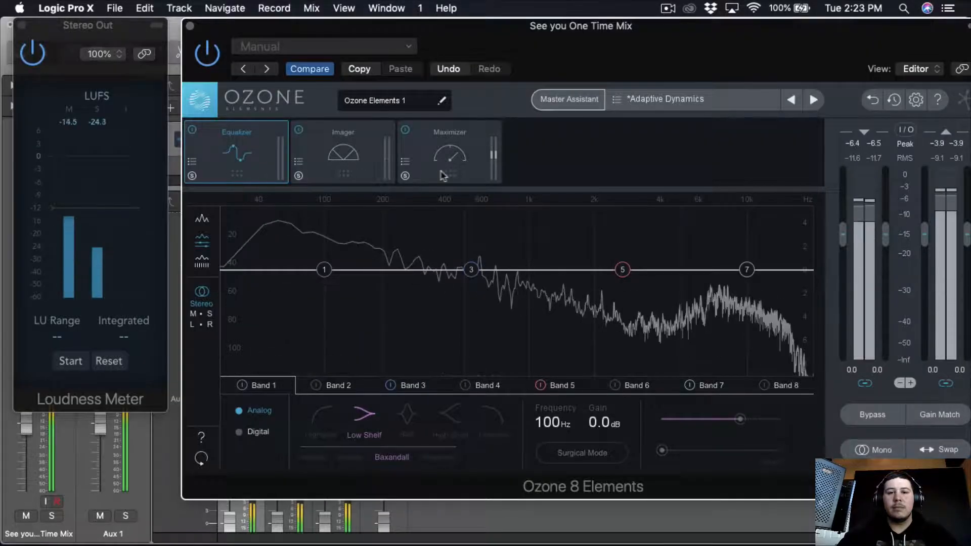
# Set the Ozone Maximizer's threshold to -3.5 dB, check the Imager and Equalizer during playback and close the plug-in.
pyautogui.click(449, 151)
pyautogui.moveTo(372, 356)
pyautogui.mouseDown()
pyautogui.moveTo(373, 380)
pyautogui.moveTo(375, 367)
pyautogui.mouseUp()
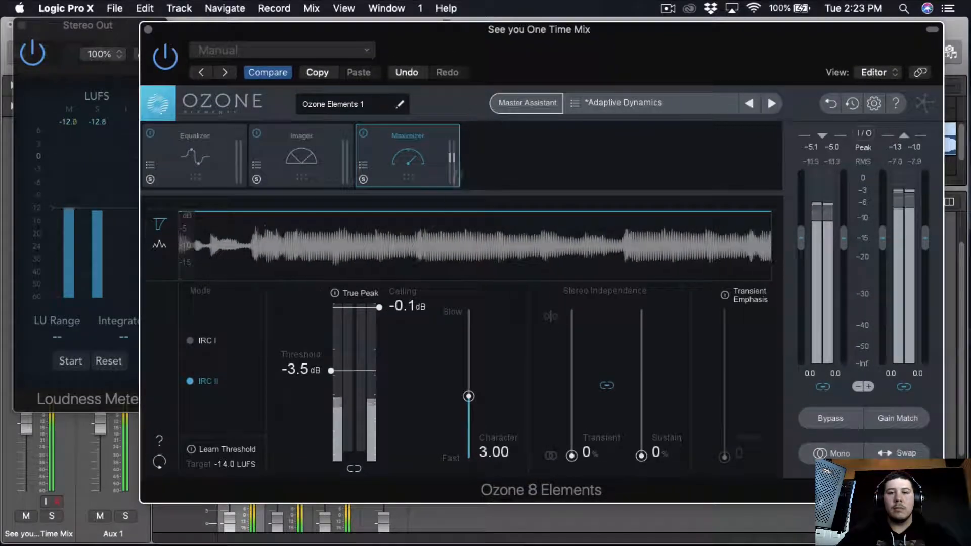
pyautogui.click(325, 169)
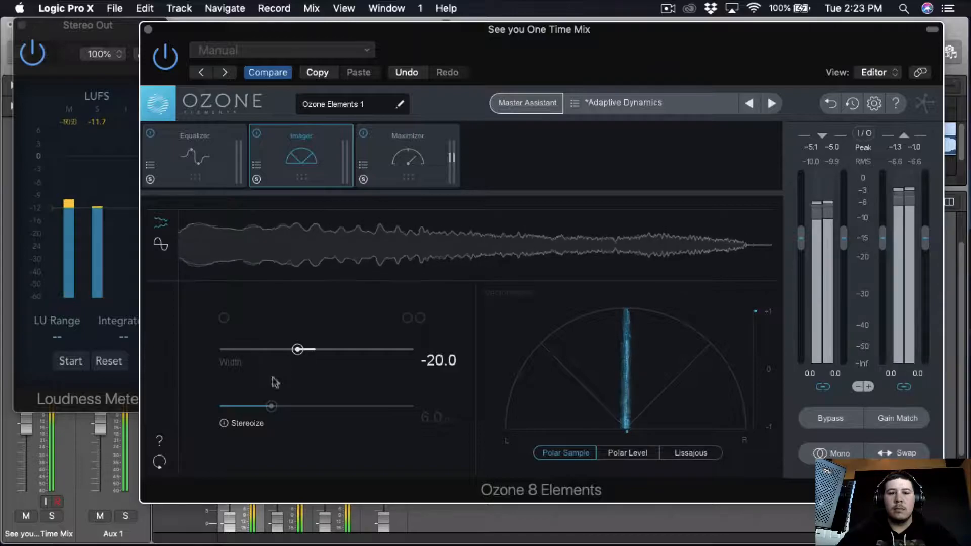
pyautogui.click(201, 152)
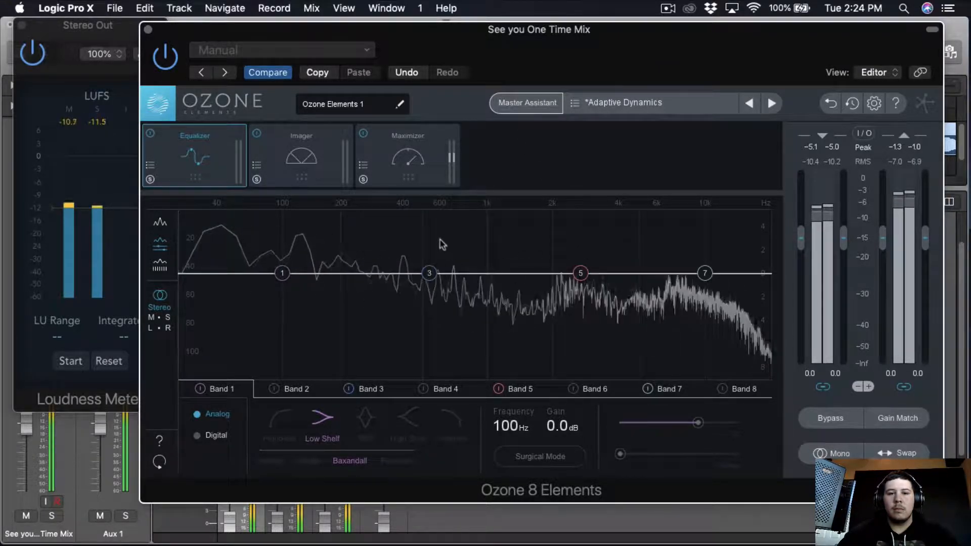
pyautogui.click(148, 29)
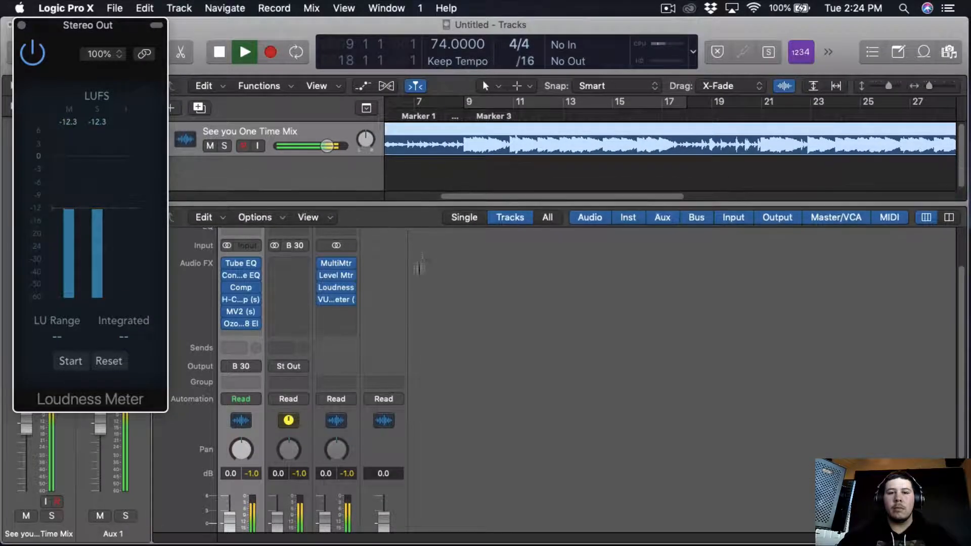
# Enlarge the tracks area, restart playback from the beginning and extend the cycle range from bar 1 to the end of the song.
pyautogui.moveTo(419, 204); pyautogui.dragTo(460, 438)
pyautogui.press('Return')
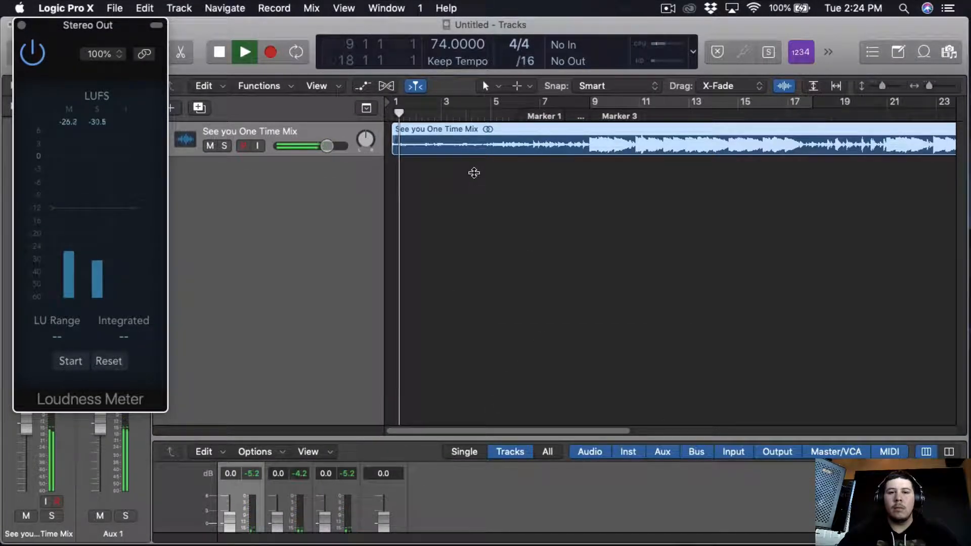
pyautogui.moveTo(392, 101); pyautogui.dragTo(926, 86)
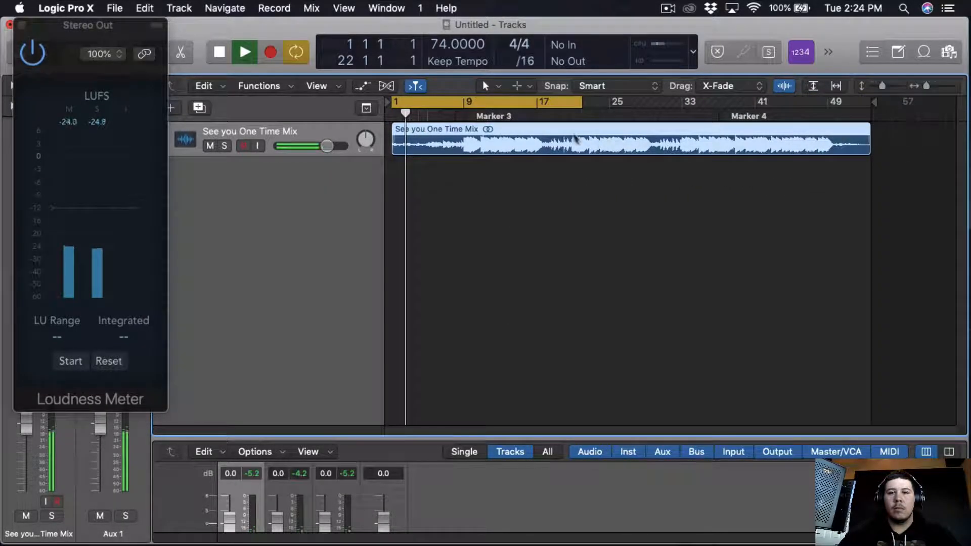
pyautogui.moveTo(581, 102); pyautogui.dragTo(869, 240)
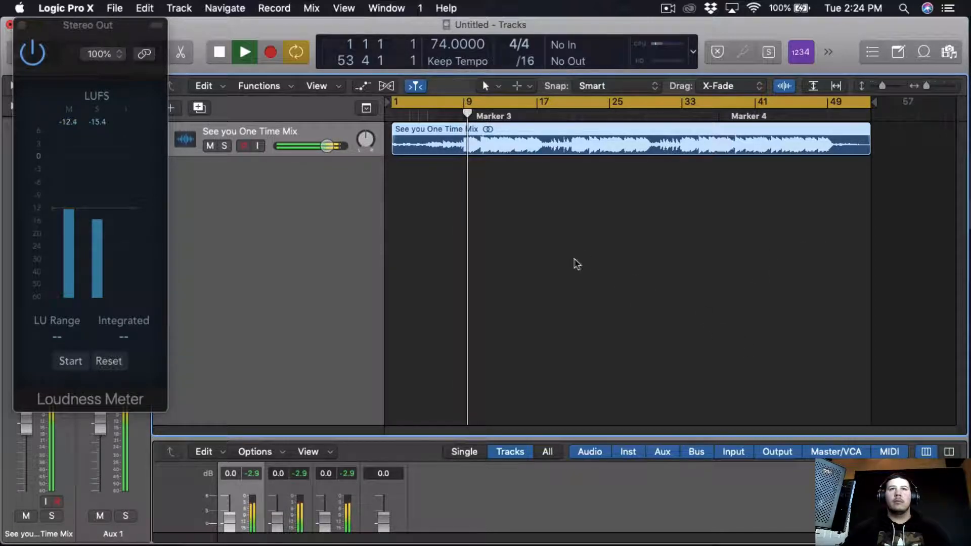
# Watch the Loudness Meter through the song, check the MV2 settings, stop playback and close both plug-in windows.
pyautogui.moveTo(133, 49); pyautogui.dragTo(386, 174)
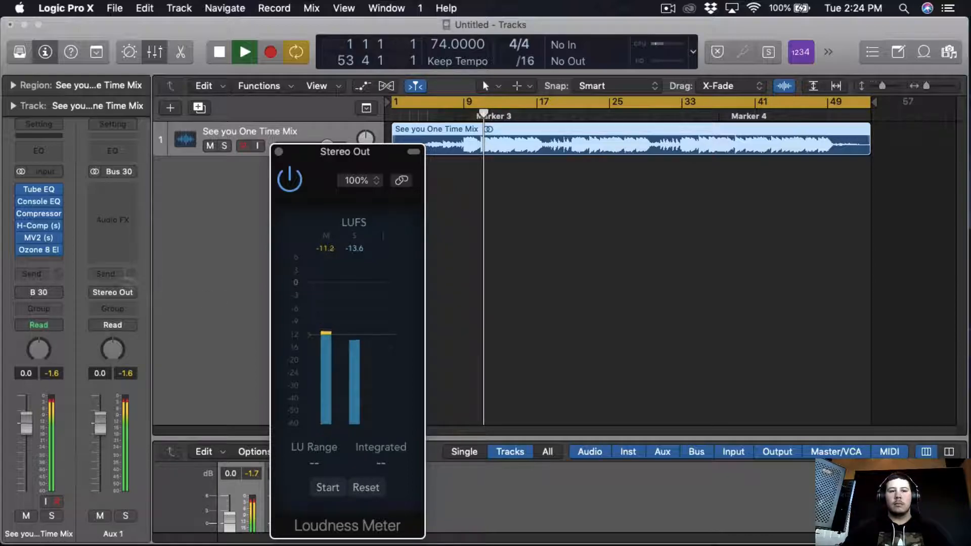
pyautogui.click(23, 238)
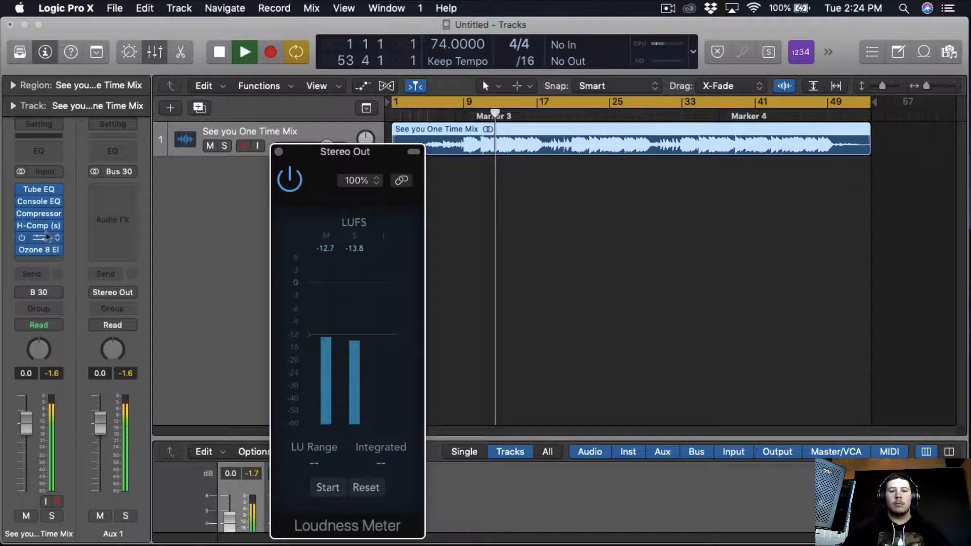
pyautogui.click(36, 240)
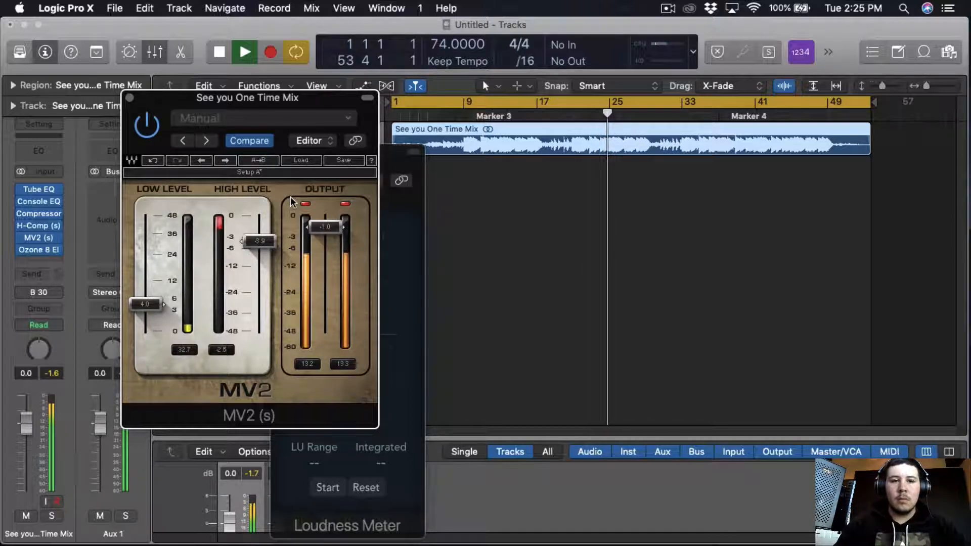
pyautogui.click(128, 99)
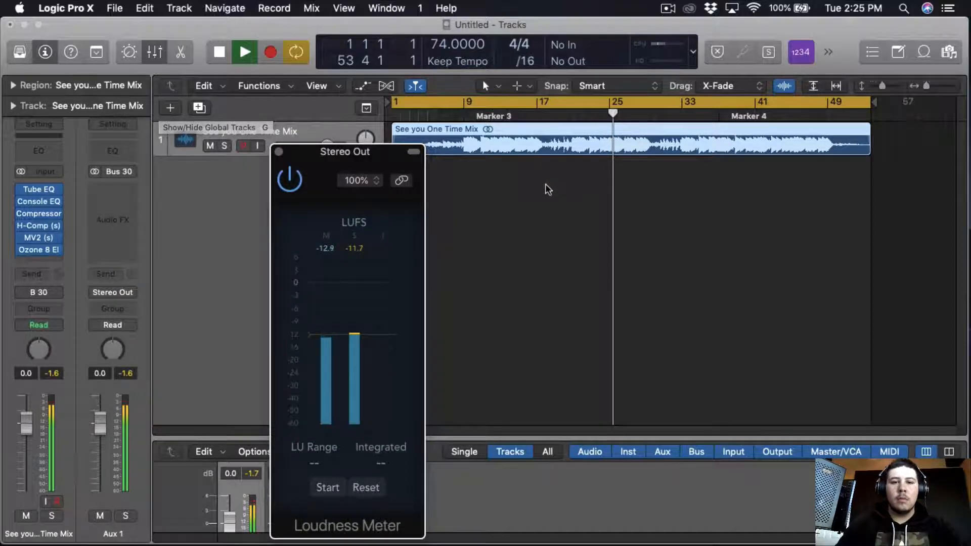
pyautogui.press('space')
pyautogui.moveTo(326, 153); pyautogui.dragTo(317, 144)
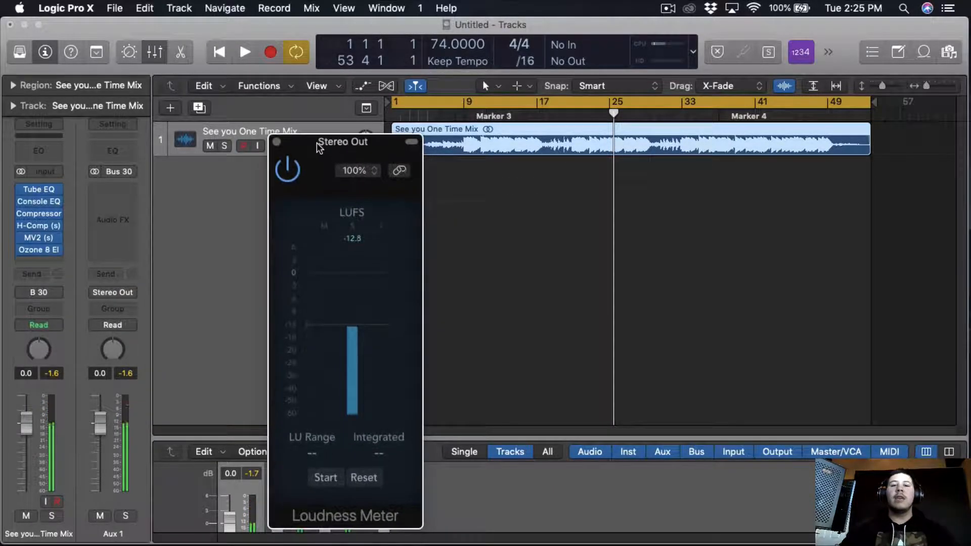
pyautogui.click(277, 142)
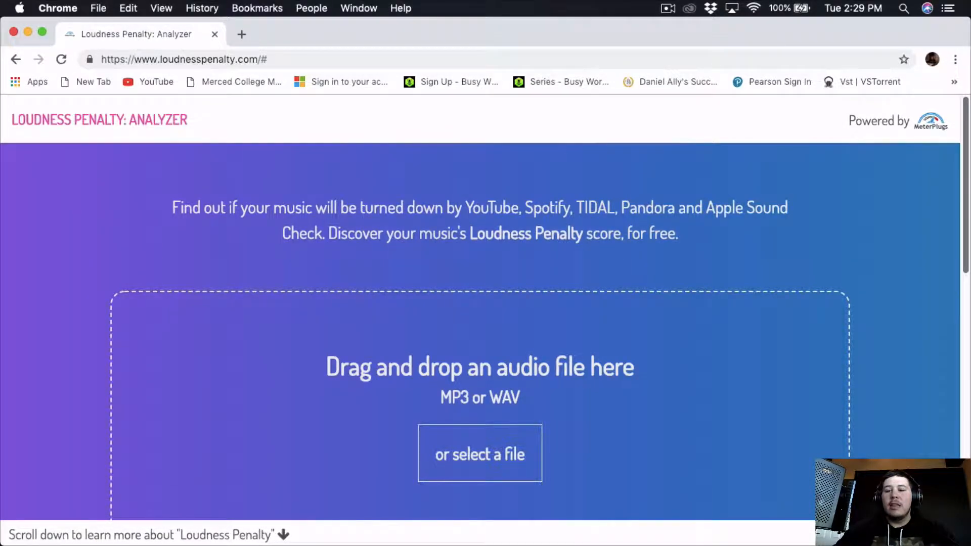
# Switch to Chrome and submit Only One TIme Master.wav to the Loudness Penalty analyzer to get its streaming scores.
pyautogui.moveTo(970, 303); pyautogui.dragTo(921, 304)
pyautogui.moveTo(921, 545); pyautogui.dragTo(832, 507)
pyautogui.click(948, 525)
pyautogui.click(886, 390)
pyautogui.moveTo(934, 293); pyautogui.dragTo(506, 410)
pyautogui.scroll(-5, 532, 412)
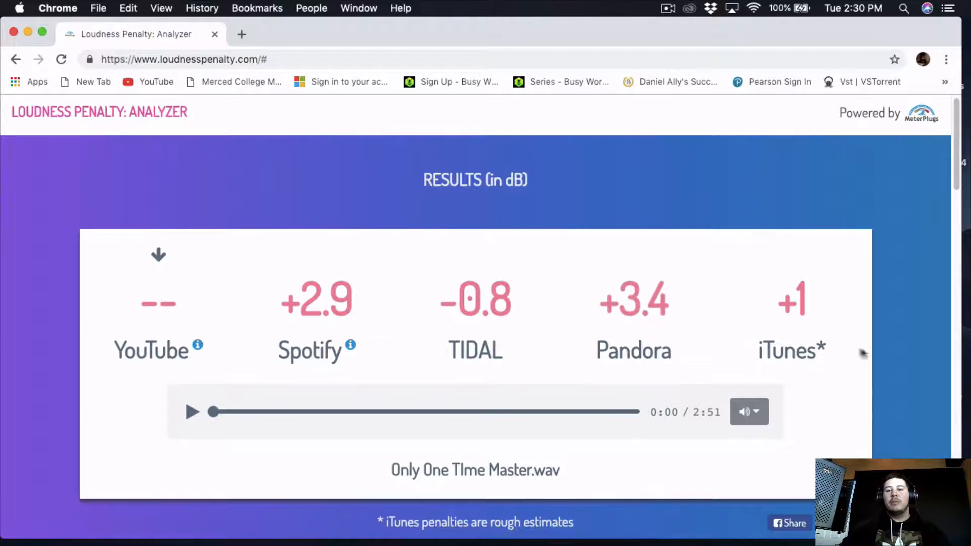
# Switch to Logic Pro X and lower the Ozone Maximizer's threshold to -5.0 dB for a louder master.
pyautogui.moveTo(764, 545)
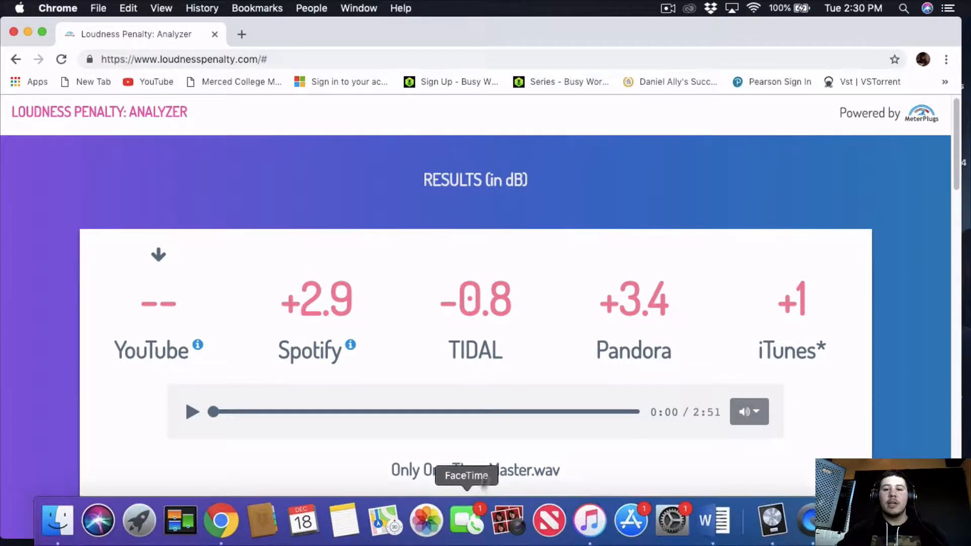
pyautogui.click(772, 525)
pyautogui.moveTo(335, 377); pyautogui.dragTo(341, 399)
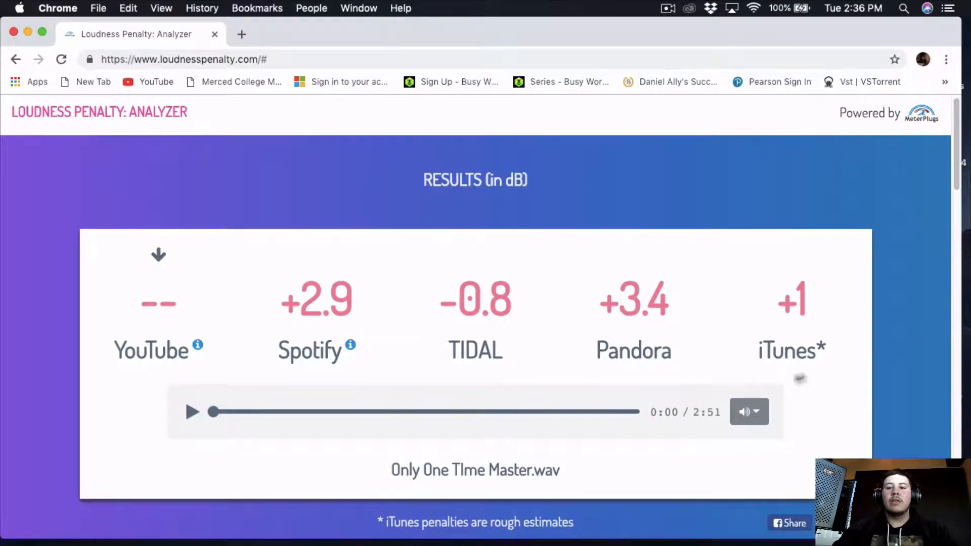
# Analyze another file in the Loudness Penalty analyzer in Chrome, submitting Only One TIme Master +2db.wav for its streaming scores.
pyautogui.scroll(-6, 530, 409)
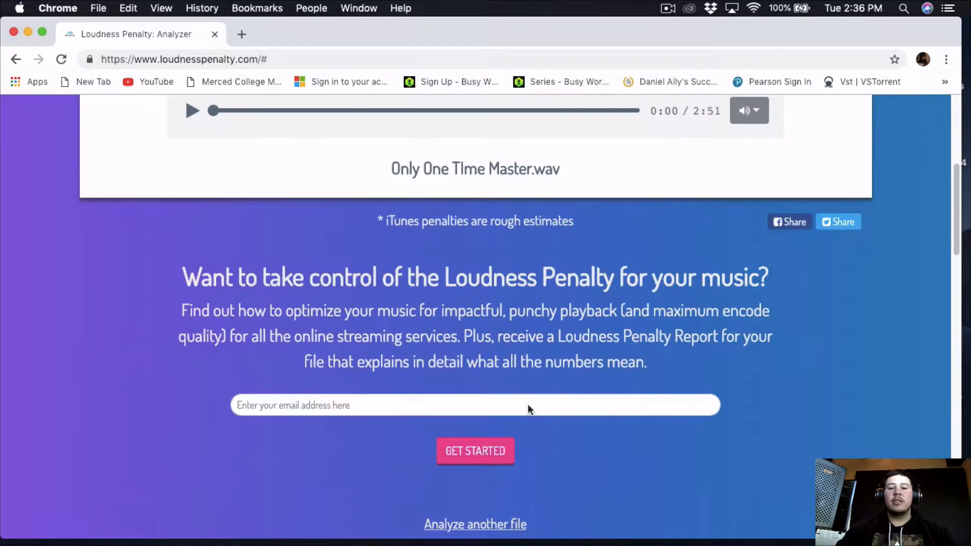
pyautogui.click(496, 526)
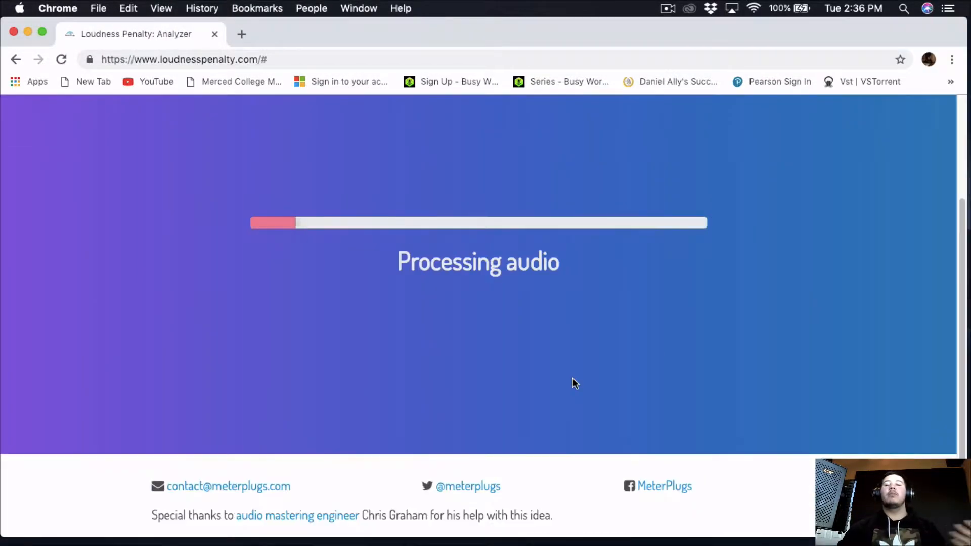
pyautogui.scroll(3, 573, 380)
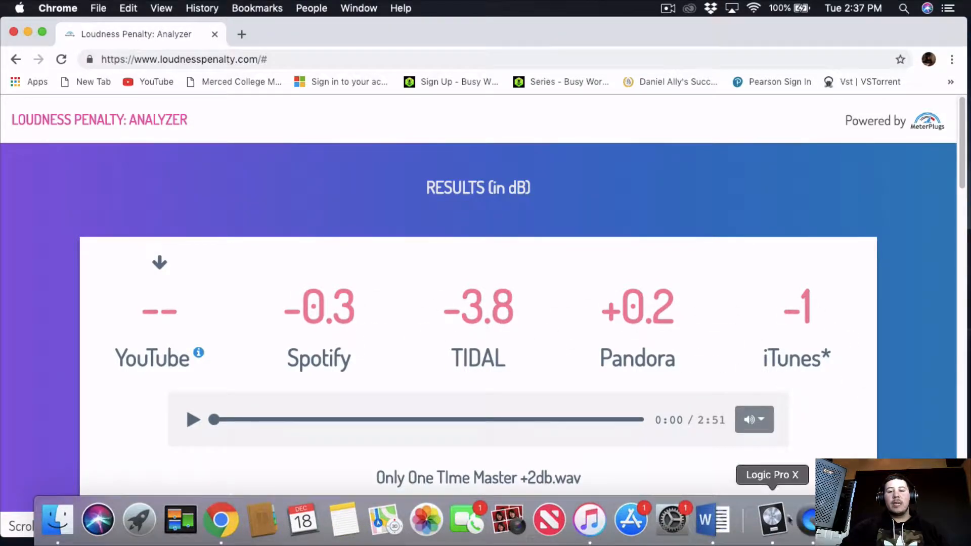
# Switch to Logic Pro X and set the Ozone Maximizer's threshold to -4.5 dB.
pyautogui.click(785, 517)
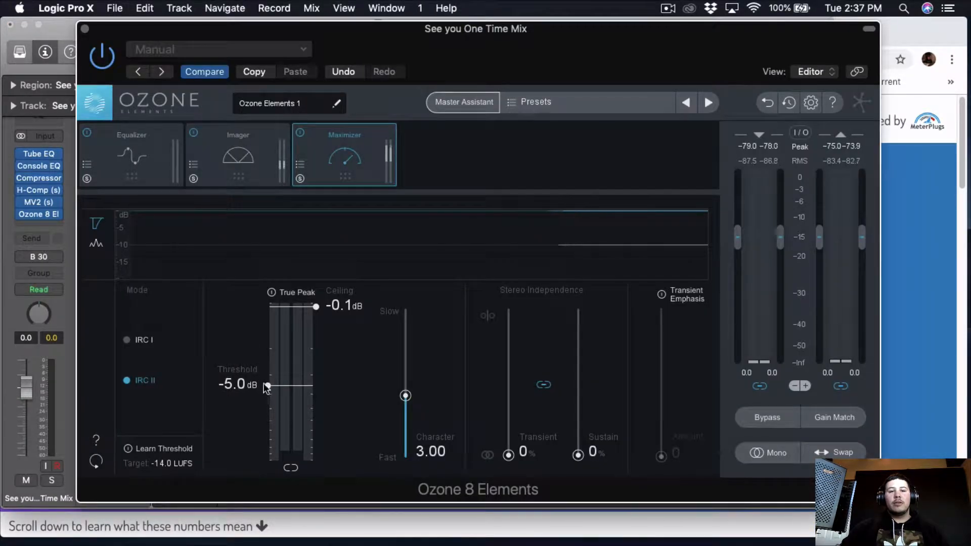
pyautogui.moveTo(268, 389); pyautogui.dragTo(268, 382)
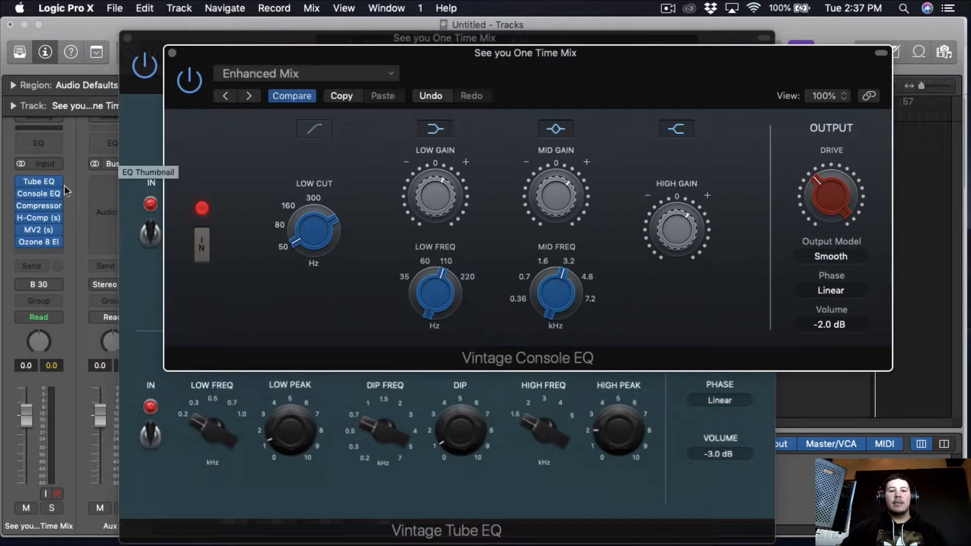
# Review the mastering chain's Compressor, H-Comp, MV2 and Ozone 8 Elements, including Ozone's Equalizer, Maximizer and presets.
pyautogui.click(41, 202)
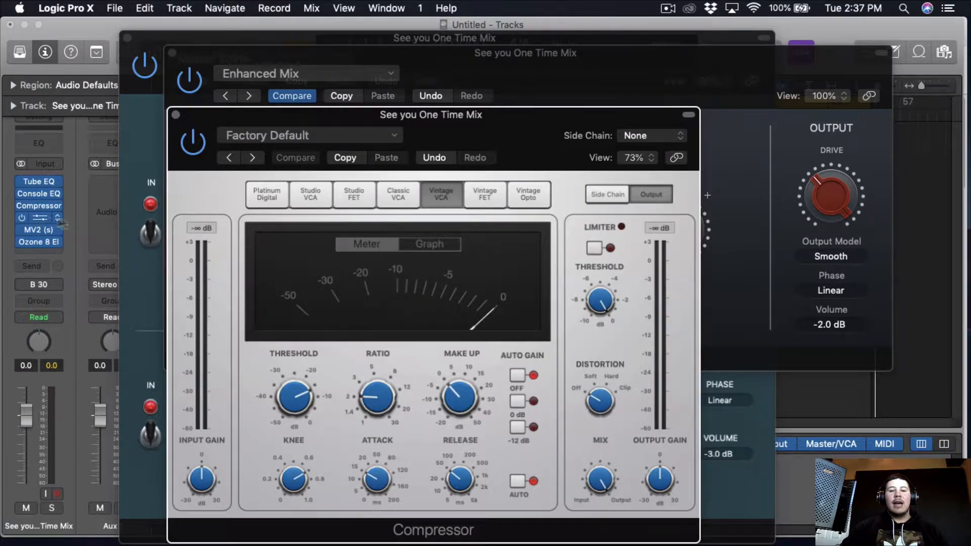
pyautogui.click(36, 216)
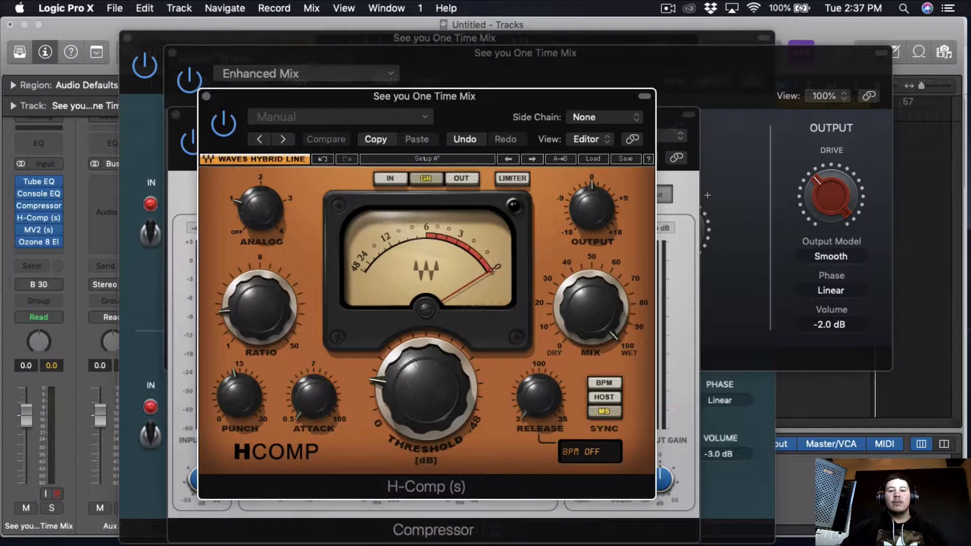
pyautogui.click(40, 230)
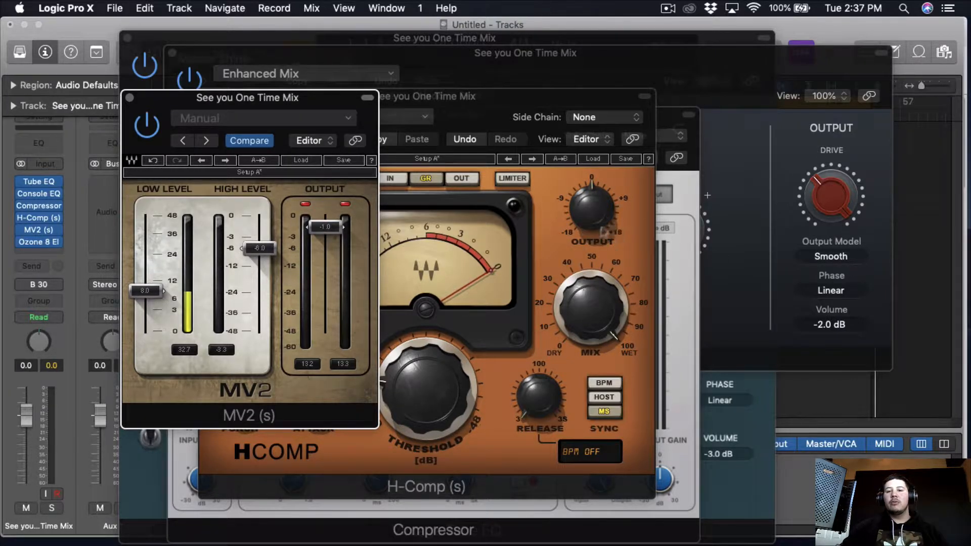
pyautogui.click(39, 242)
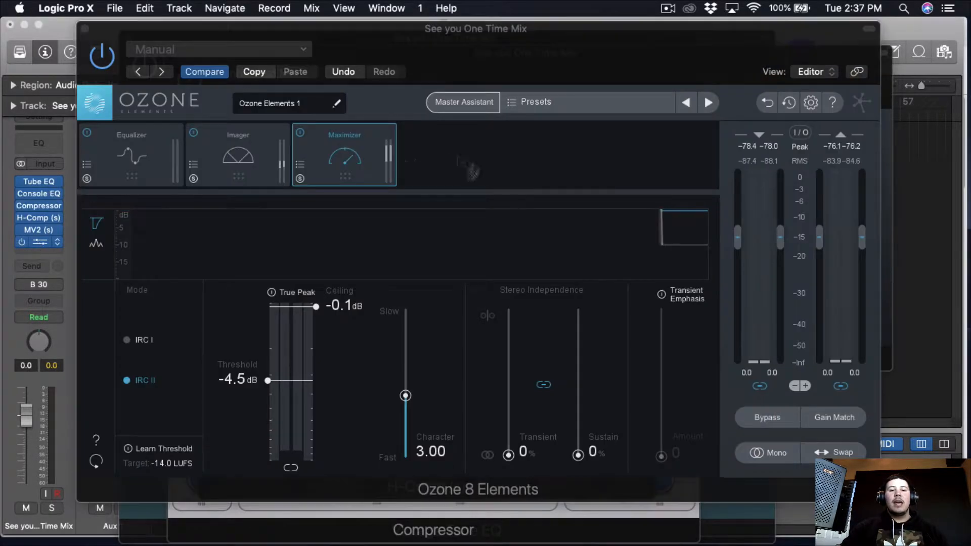
pyautogui.click(161, 154)
pyautogui.click(354, 155)
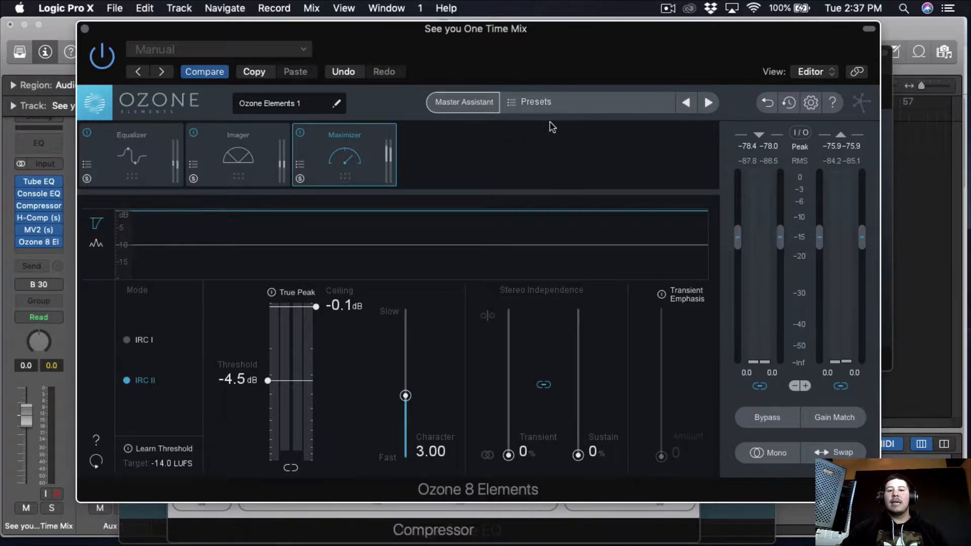
pyautogui.click(547, 103)
pyautogui.click(535, 114)
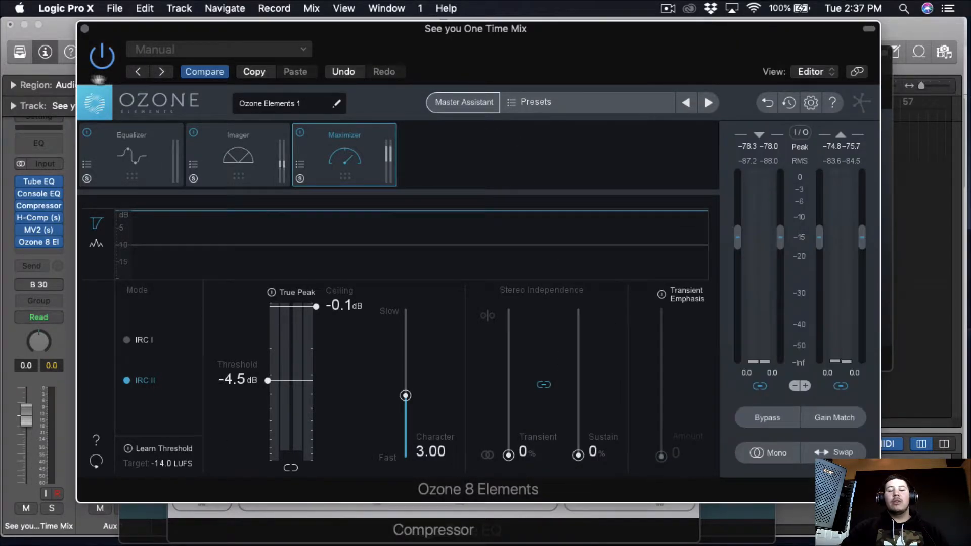
# Close all open plug-in windows of the mix track's mastering chain to return to the tracks area.
pyautogui.click(85, 29)
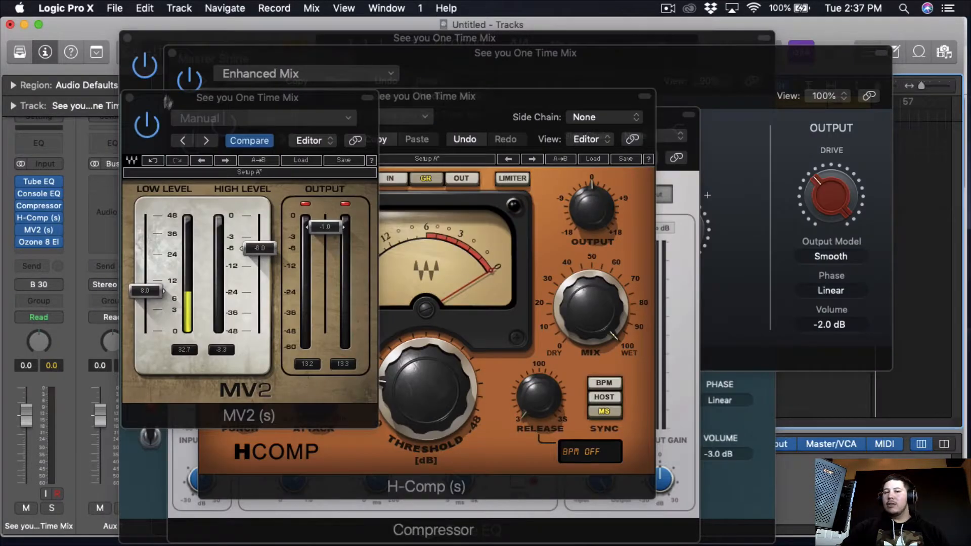
pyautogui.click(130, 98)
pyautogui.click(199, 95)
pyautogui.click(175, 59)
pyautogui.click(127, 38)
pyautogui.click(176, 115)
pyautogui.press('super+w')
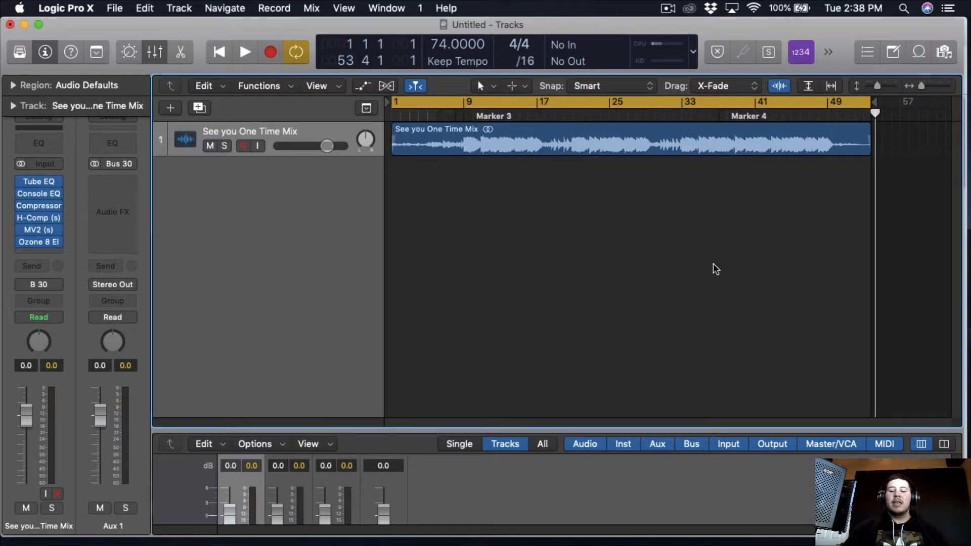